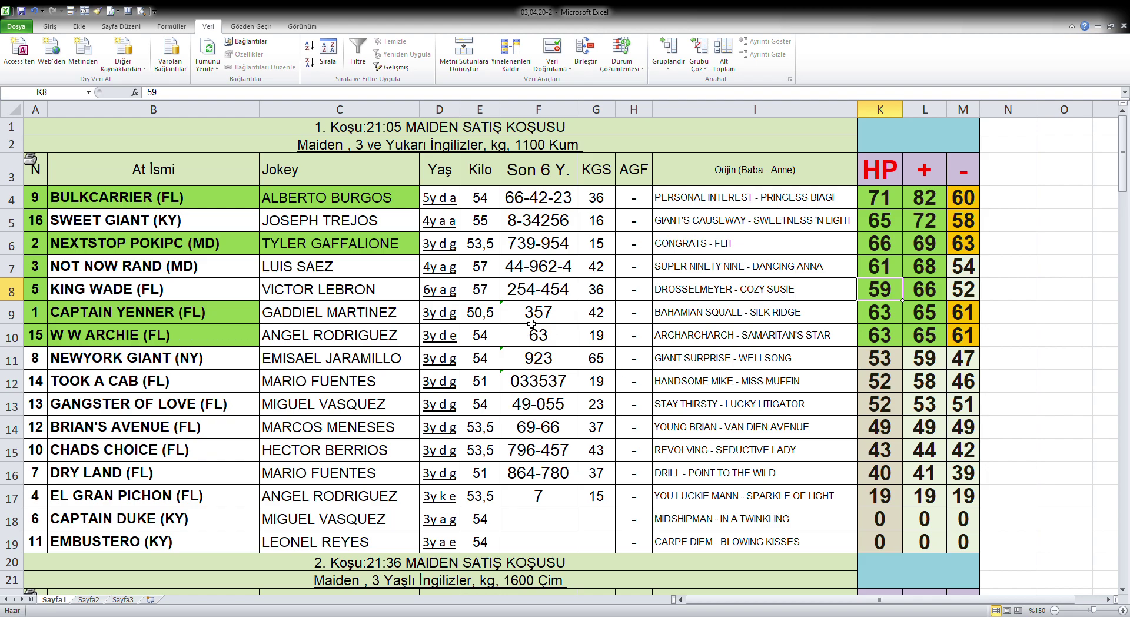
Fill the age cell of NEXTSTOP POKIPC yellow and copy the unfilled format of the jockey cell above onto its jockey cell
left_click(441, 244)
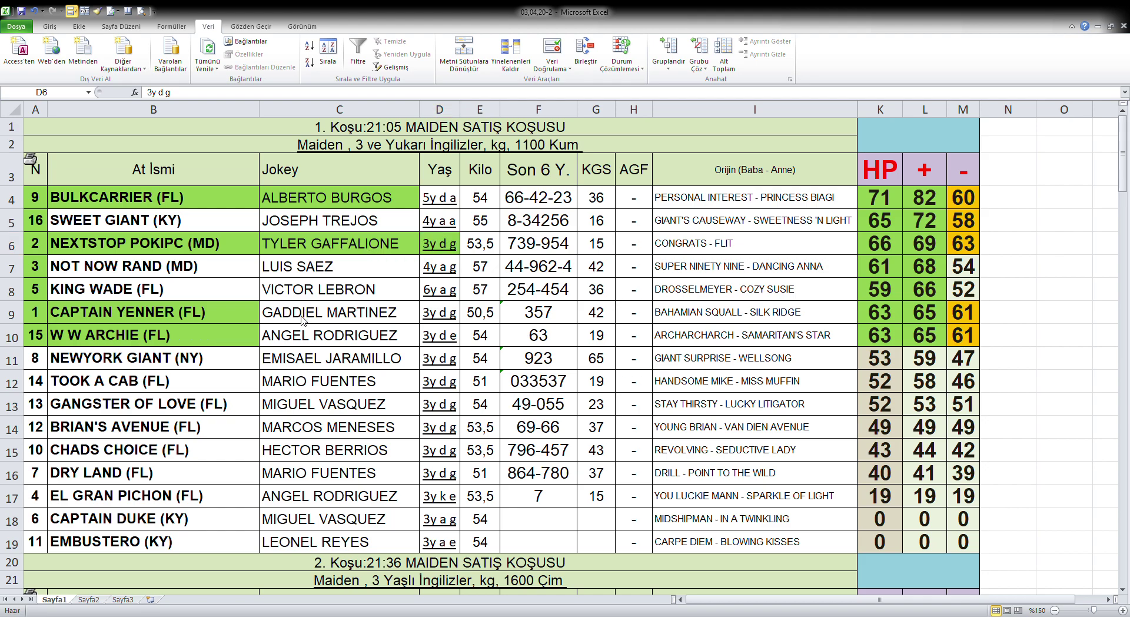
left_click(513, 347)
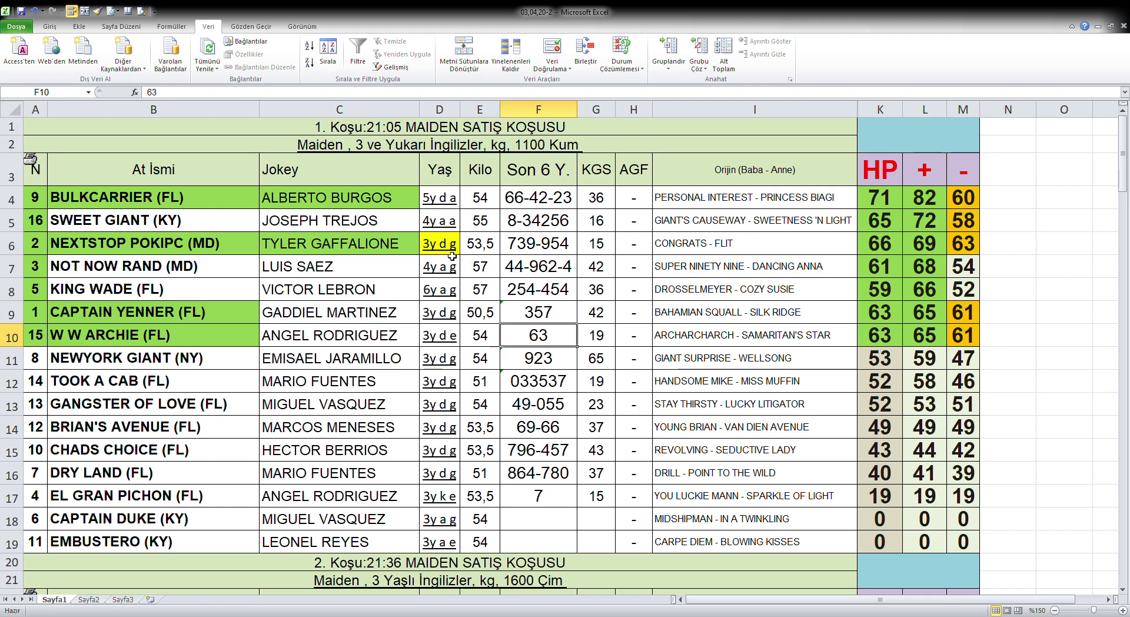
left_click(338, 222)
key("alt+6")
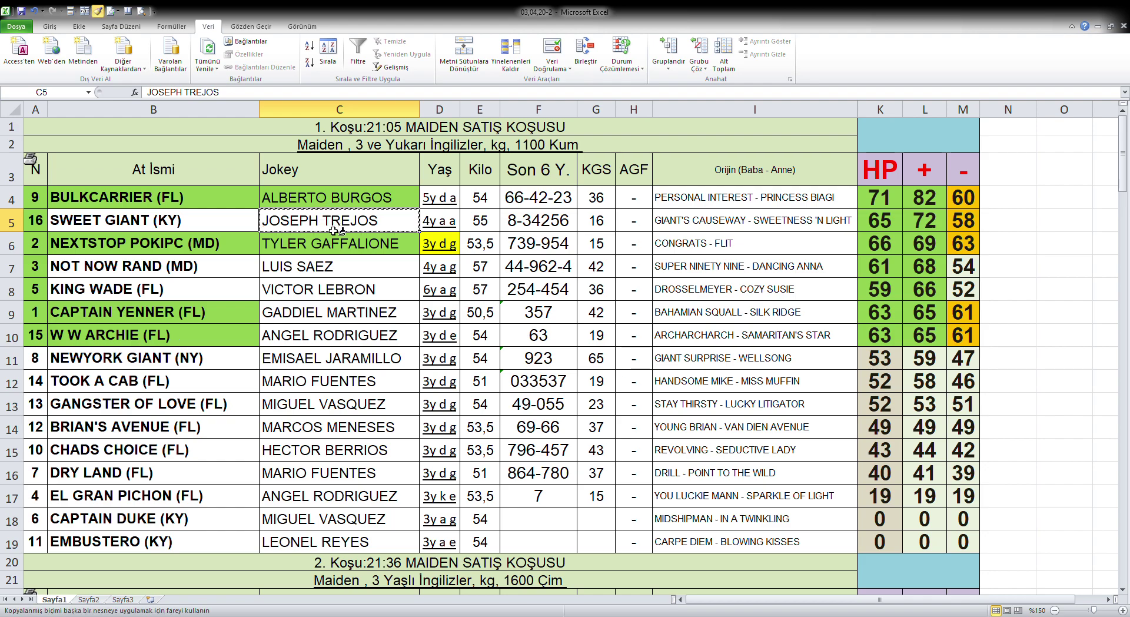
left_click(334, 244)
left_click(517, 296)
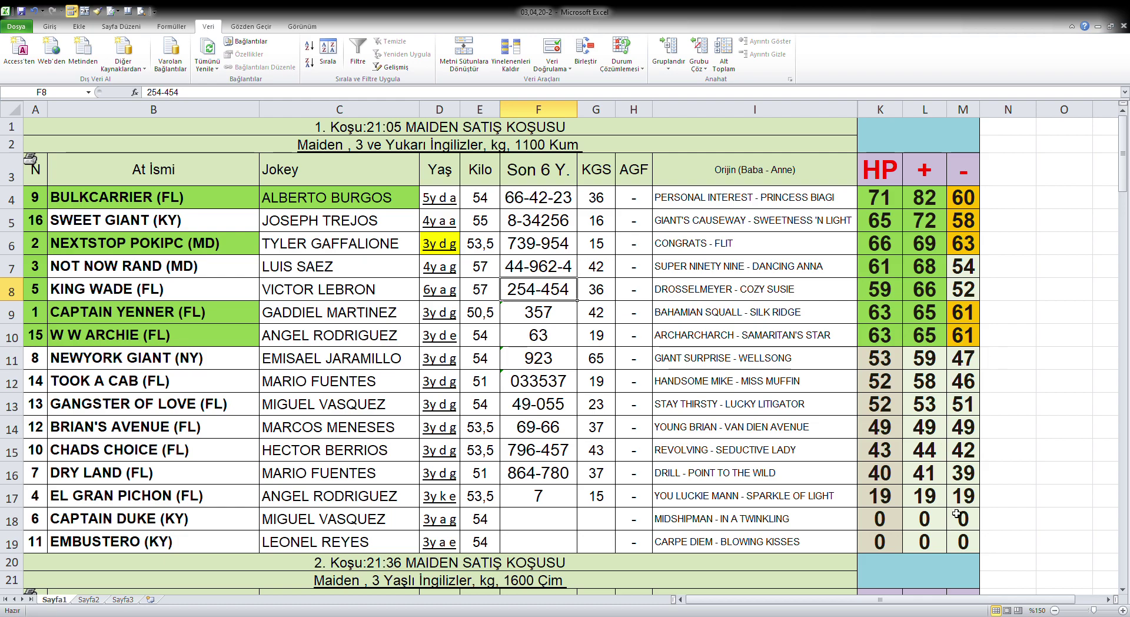
Fill the HP cells of CAPTAIN DUKE and EMBUSTERO in race 1 yellow
left_click_drag(888, 521, 885, 543)
key("F4")
left_click(915, 437)
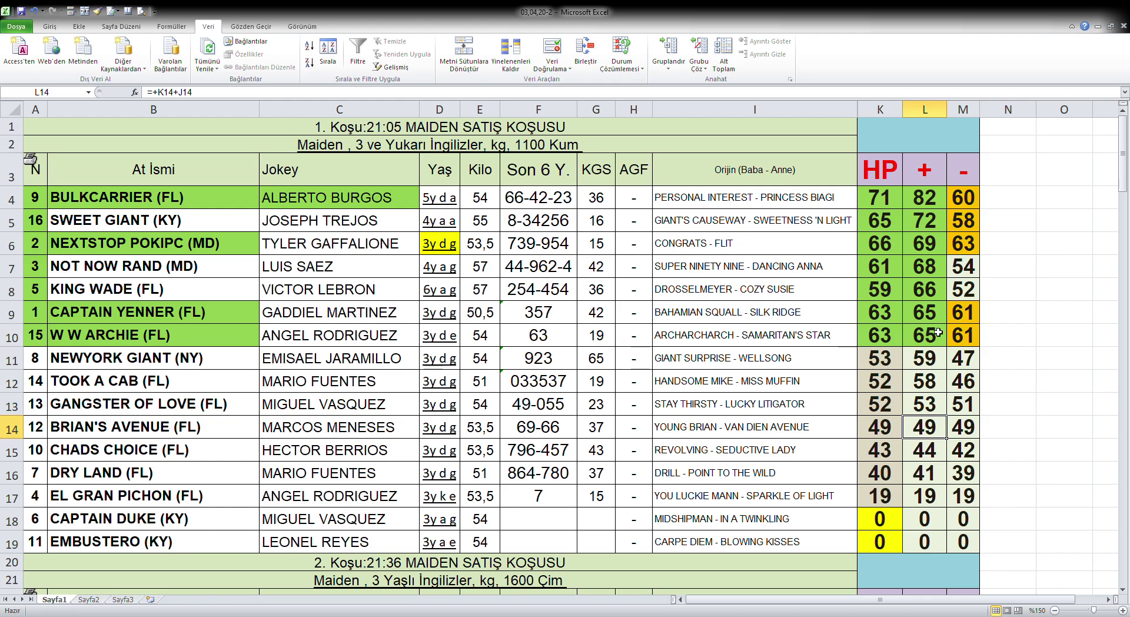
Examine the recent form of CAPTAIN YENNER and W W ARCHIE in race 1, plus the ratings and form of the race 2 runners
left_click(548, 337)
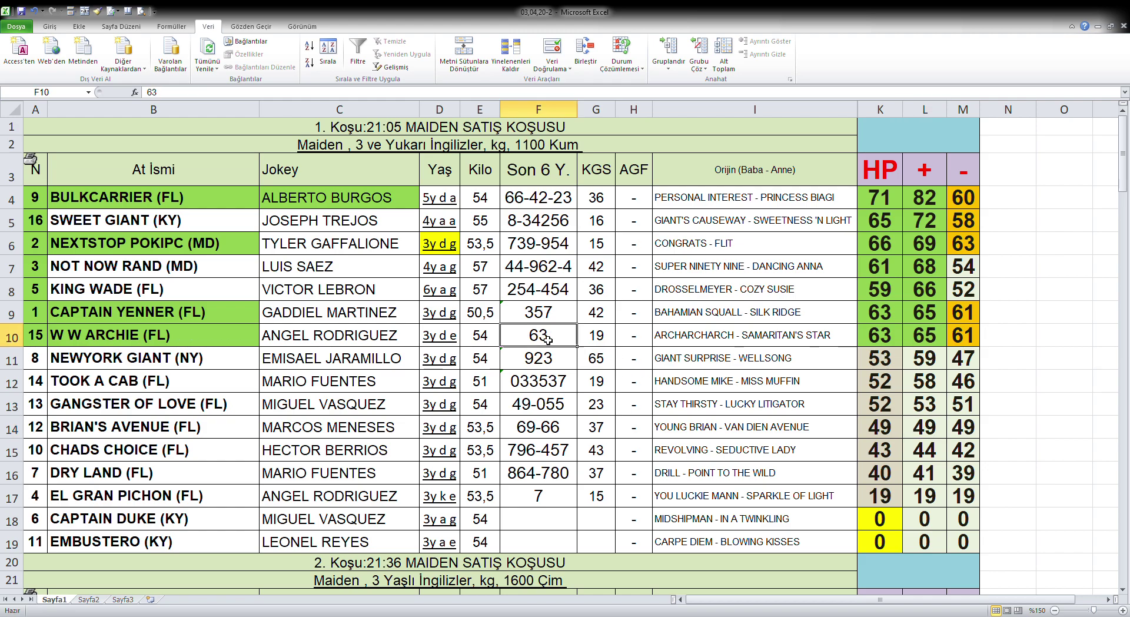
left_click(546, 315)
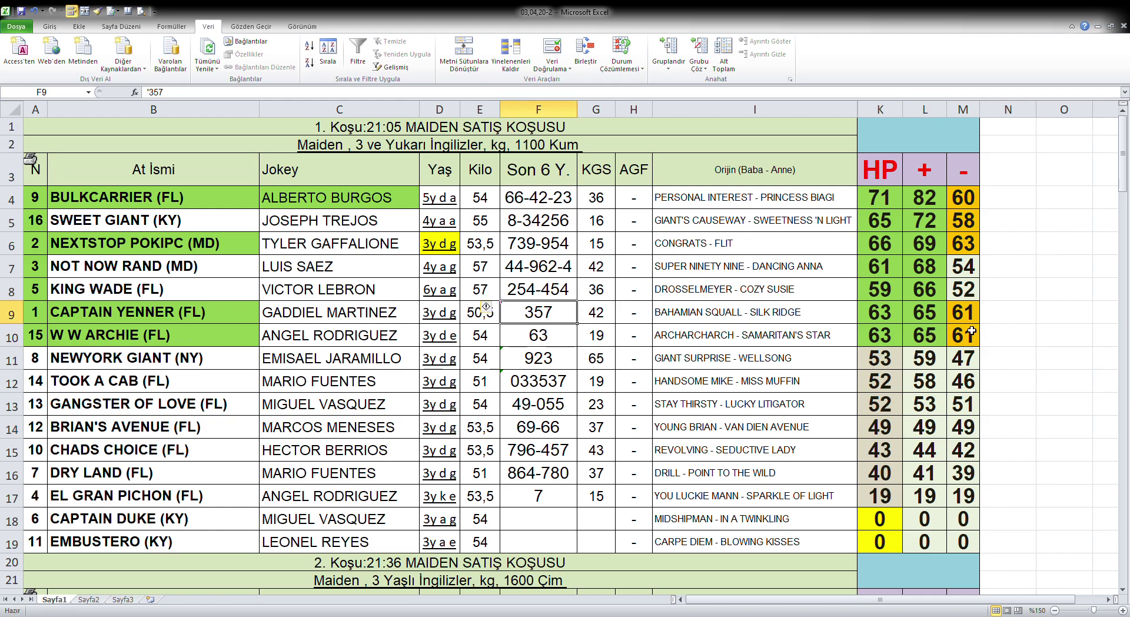
left_click(538, 343)
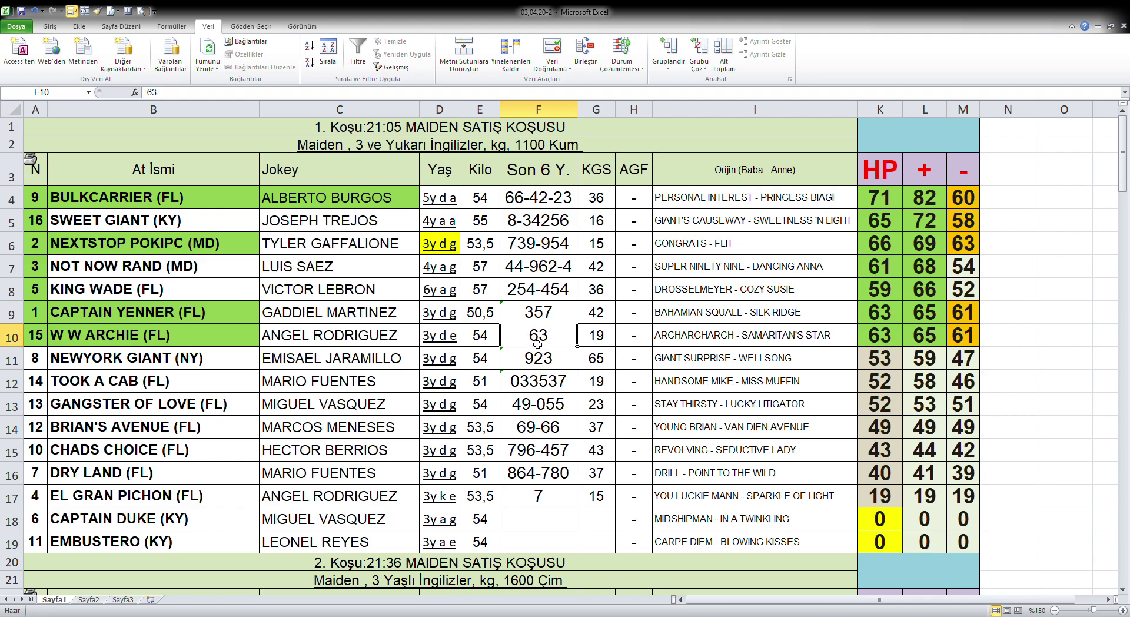
left_click(536, 318)
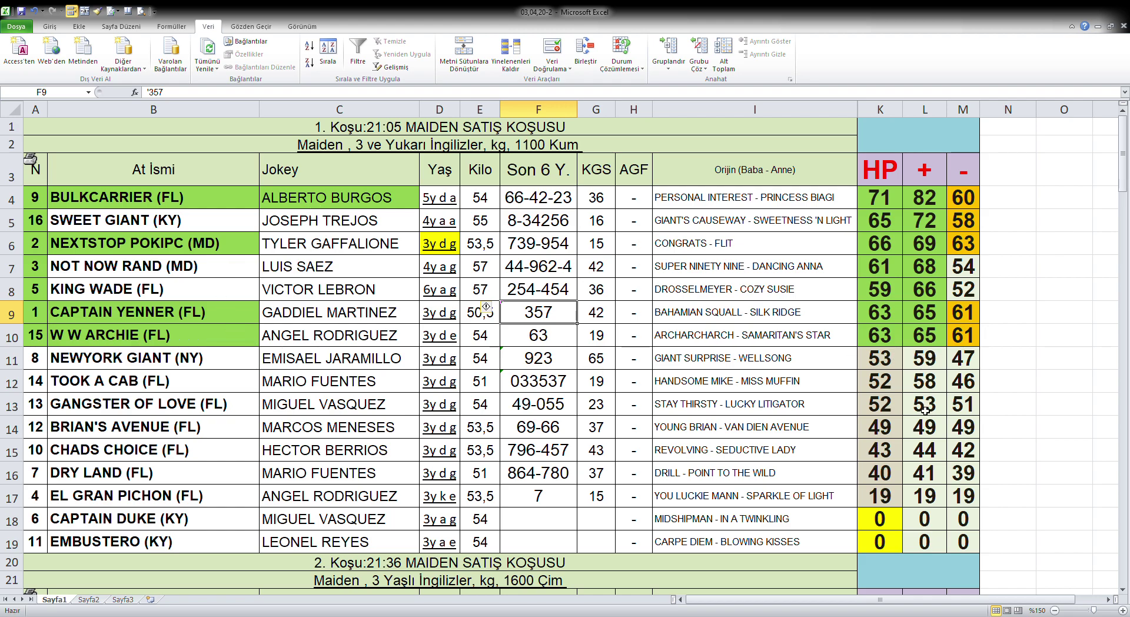
scroll(922, 406, "down", 6)
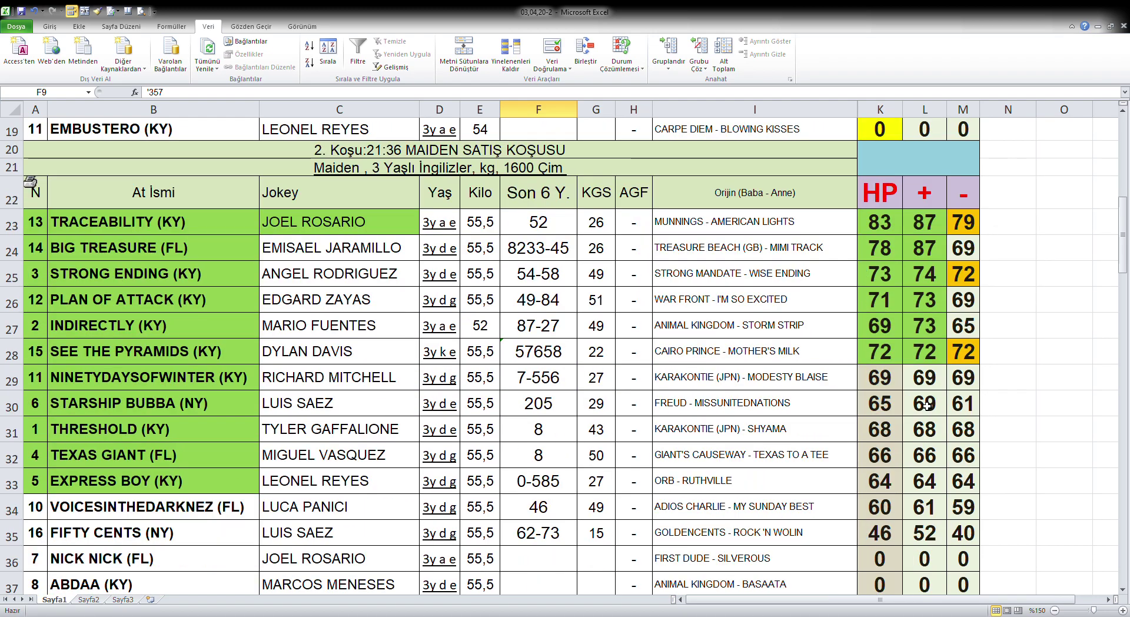
scroll(927, 405, "down", 1)
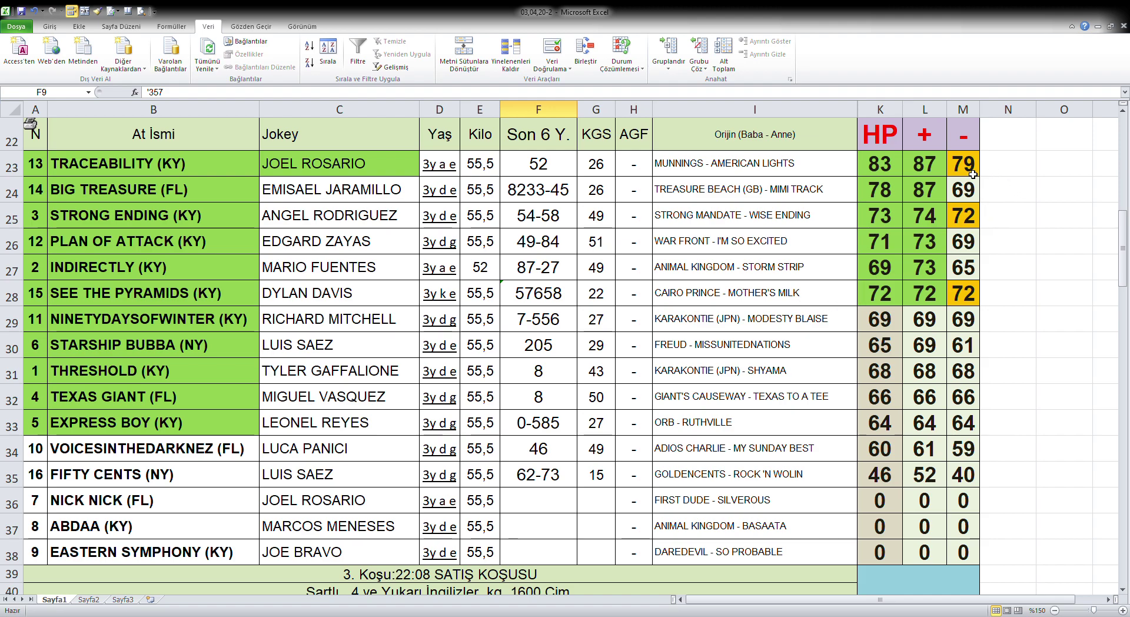
left_click(888, 164)
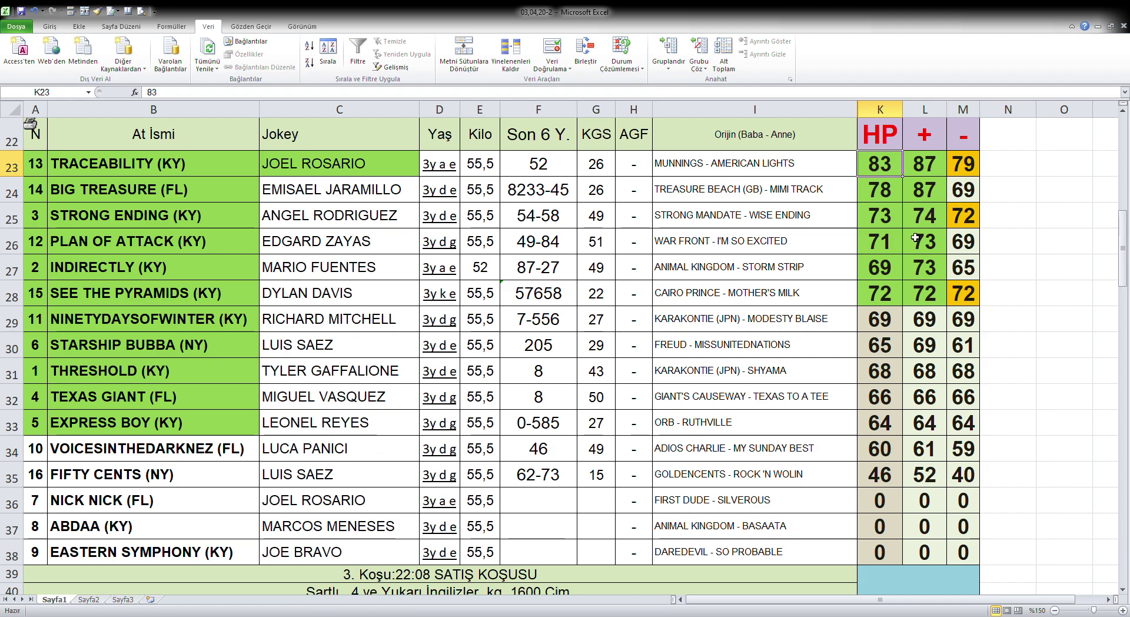
left_click_drag(973, 195, 965, 446)
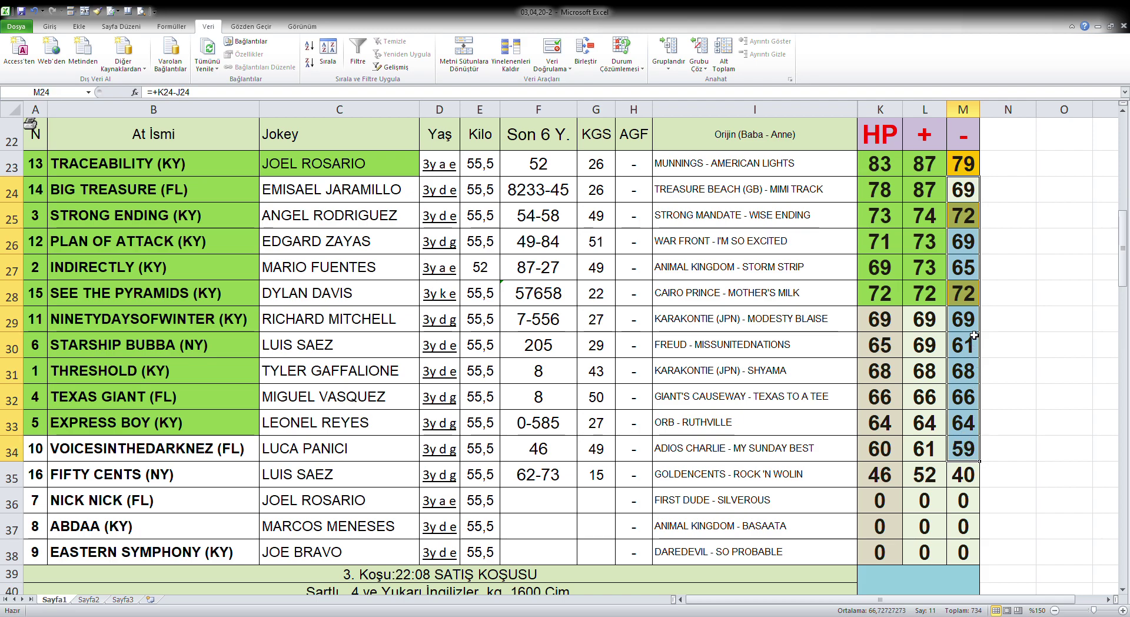
left_click(965, 293)
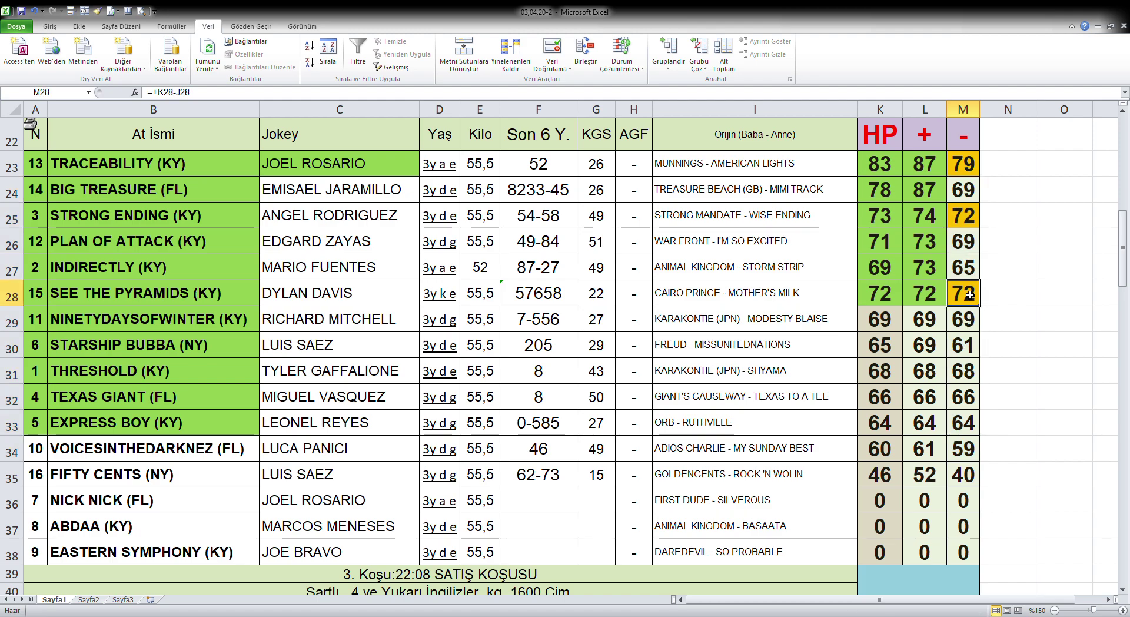
left_click(966, 218)
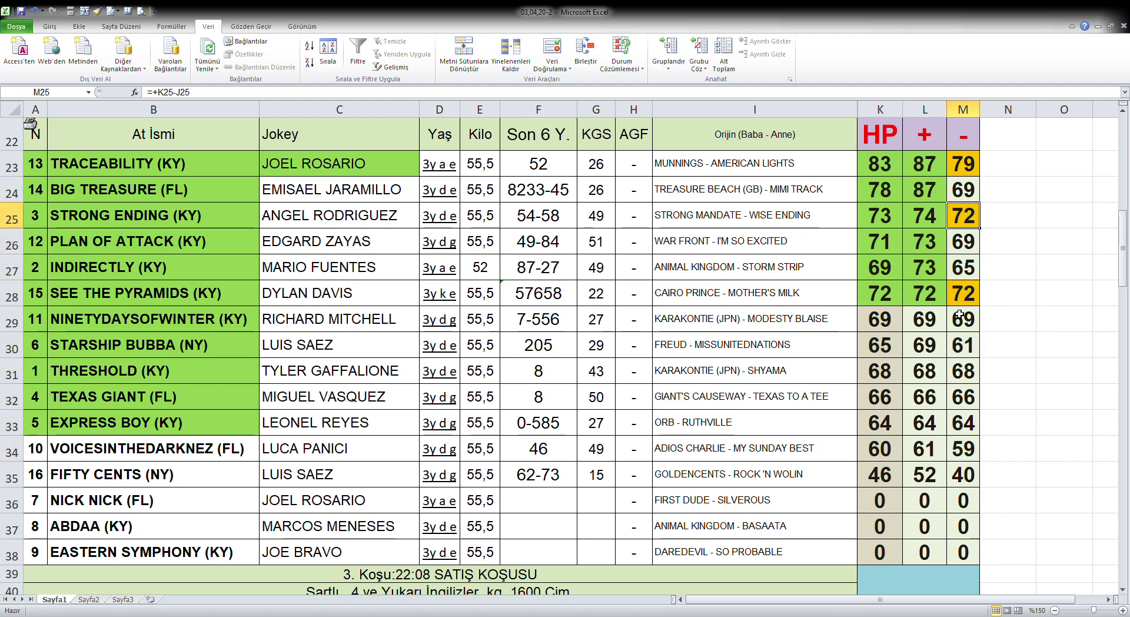
left_click(568, 297)
left_click(554, 224)
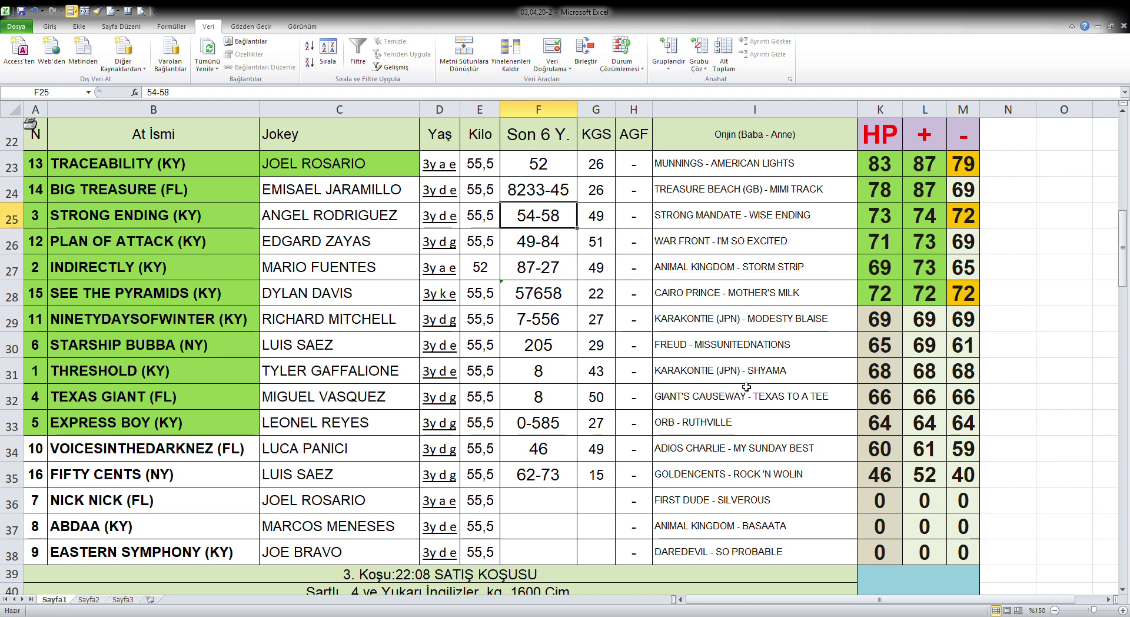
Fill the HP cells of NICK NICK, ABDAA and EASTERN SYMPHONY in race 2 yellow
left_click_drag(889, 502, 885, 552)
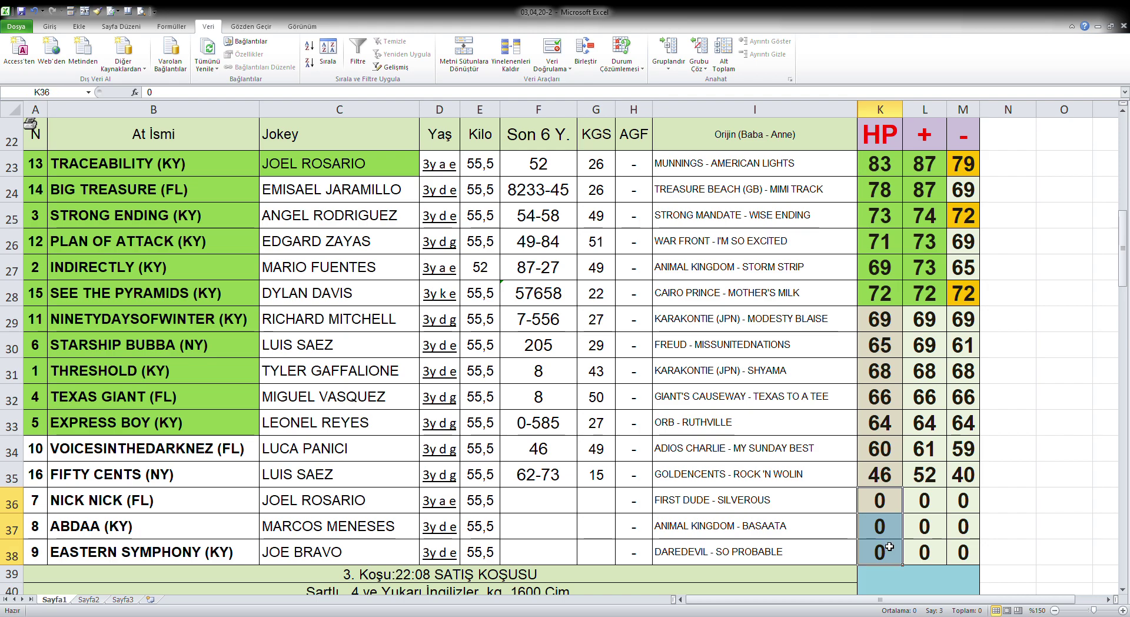
key("F4")
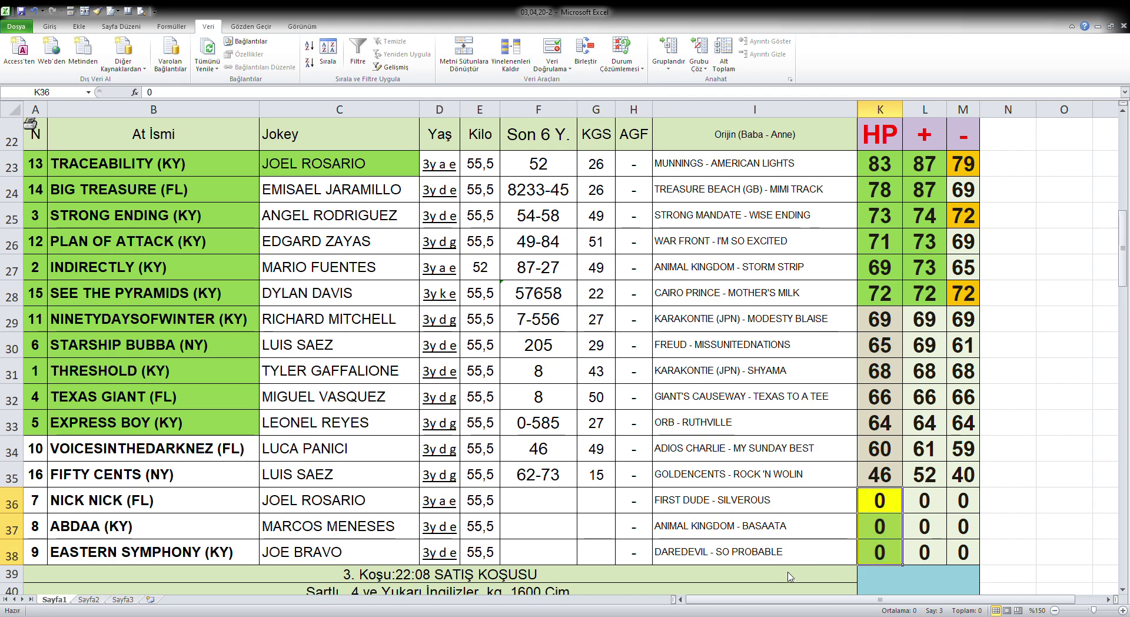
left_click(930, 521)
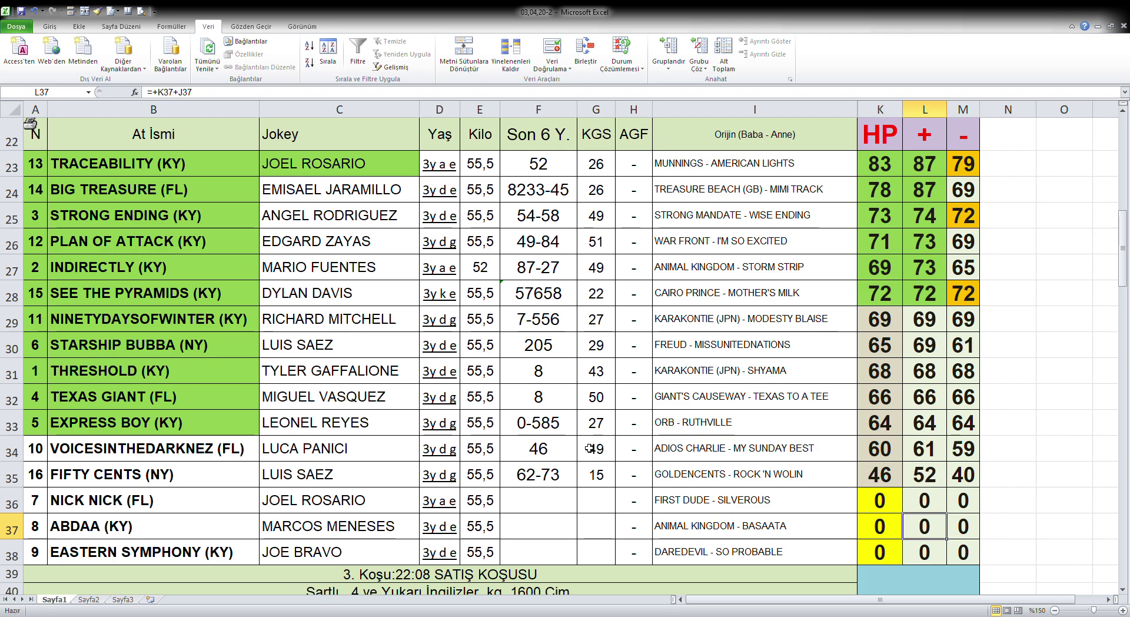
Examine the recent form and minus rating of DALARNA in race 3
scroll(588, 448, "down", 6)
scroll(588, 448, "up", 1)
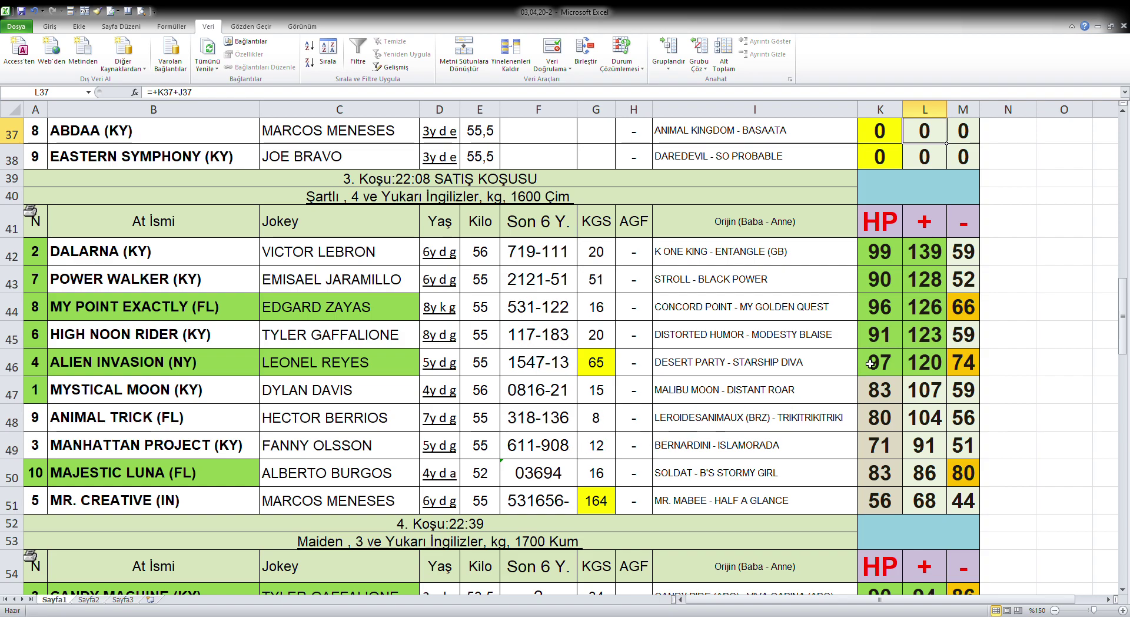
left_click(564, 254)
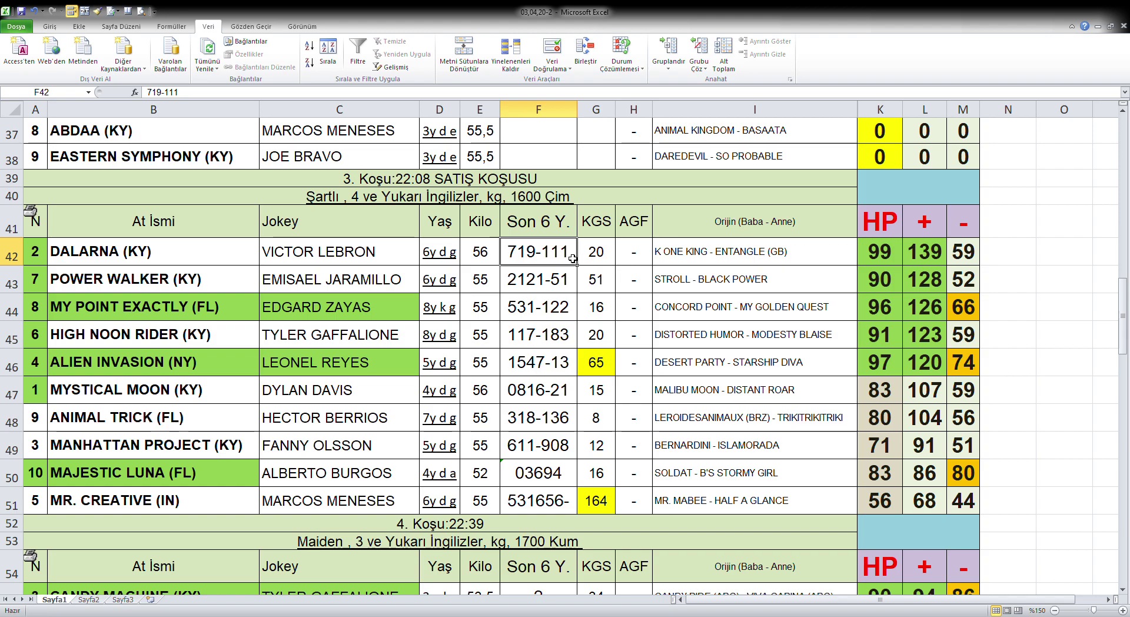
left_click(963, 254)
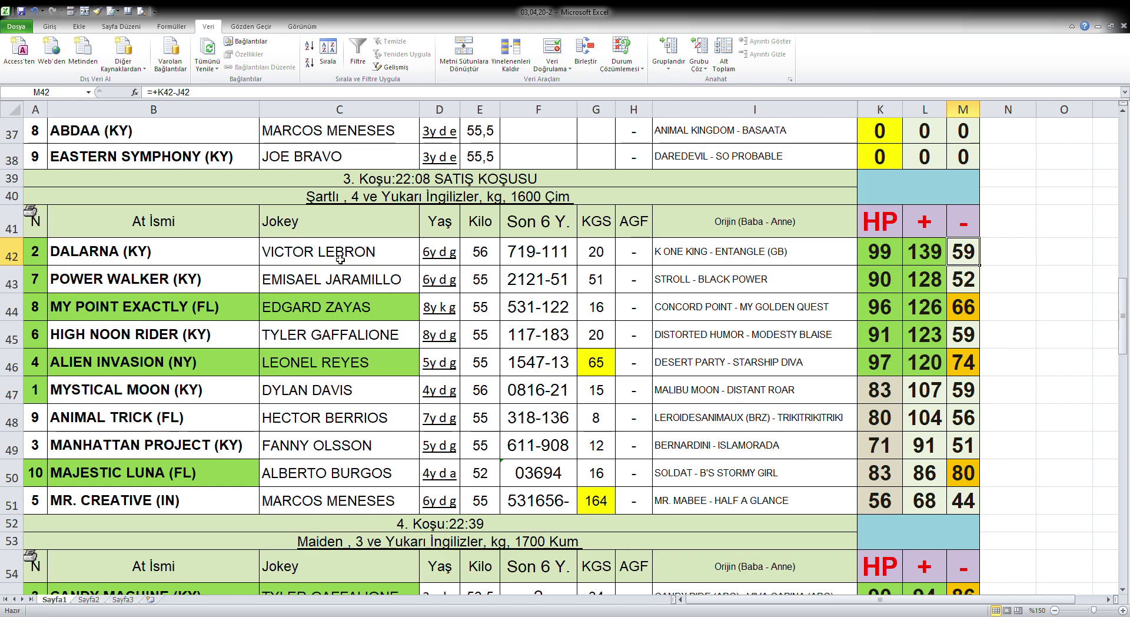
left_click(155, 257)
key("F4")
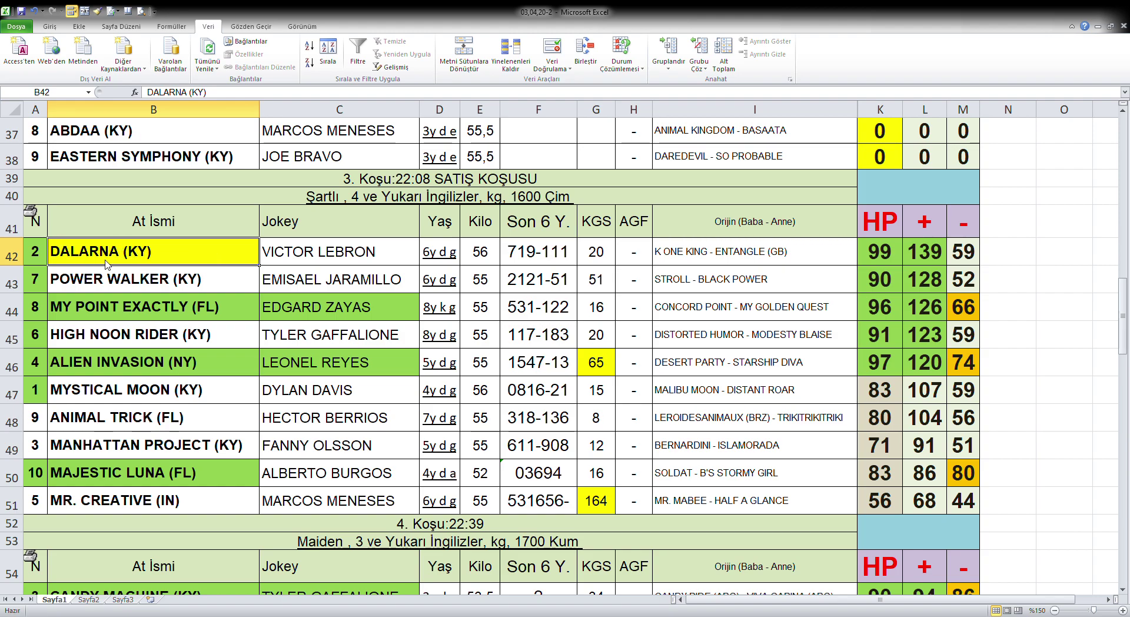
key("ctrl+z")
Review the form and ratings of MY POINT EXACTLY and MAJESTIC LUNA in race 3, plus the runners in races 4 to 6
left_click(377, 313)
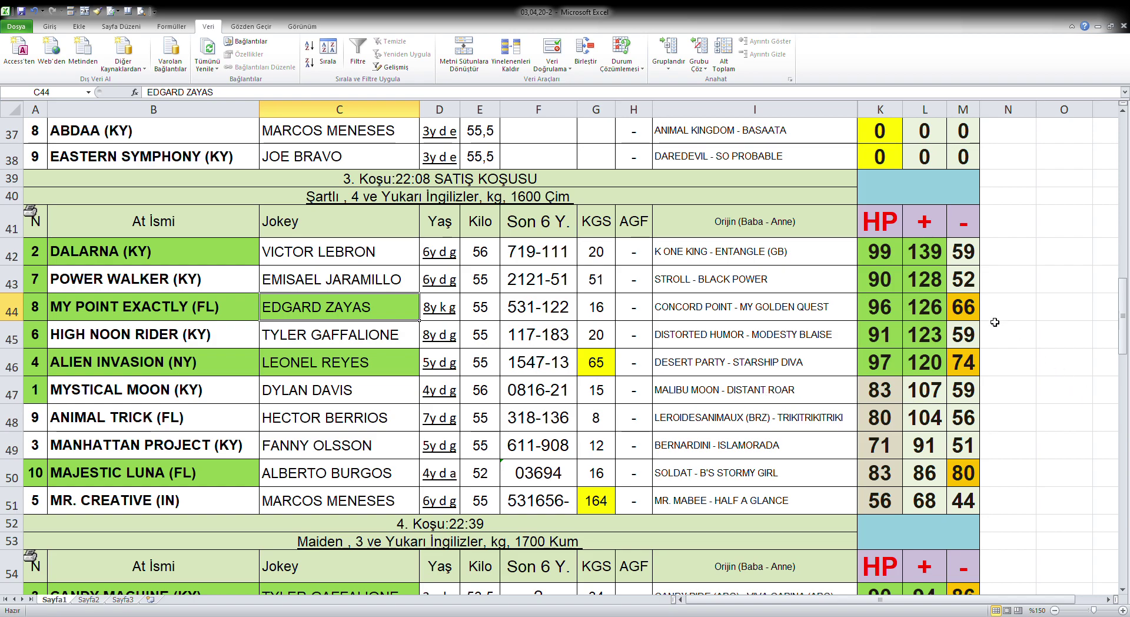
left_click(571, 314)
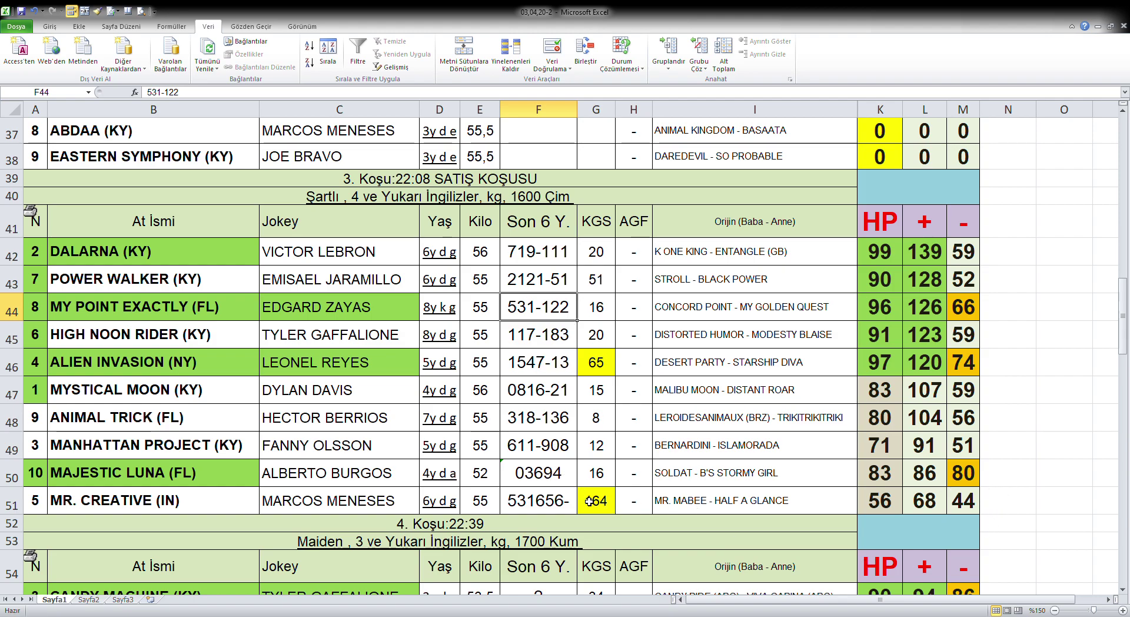
left_click(558, 484)
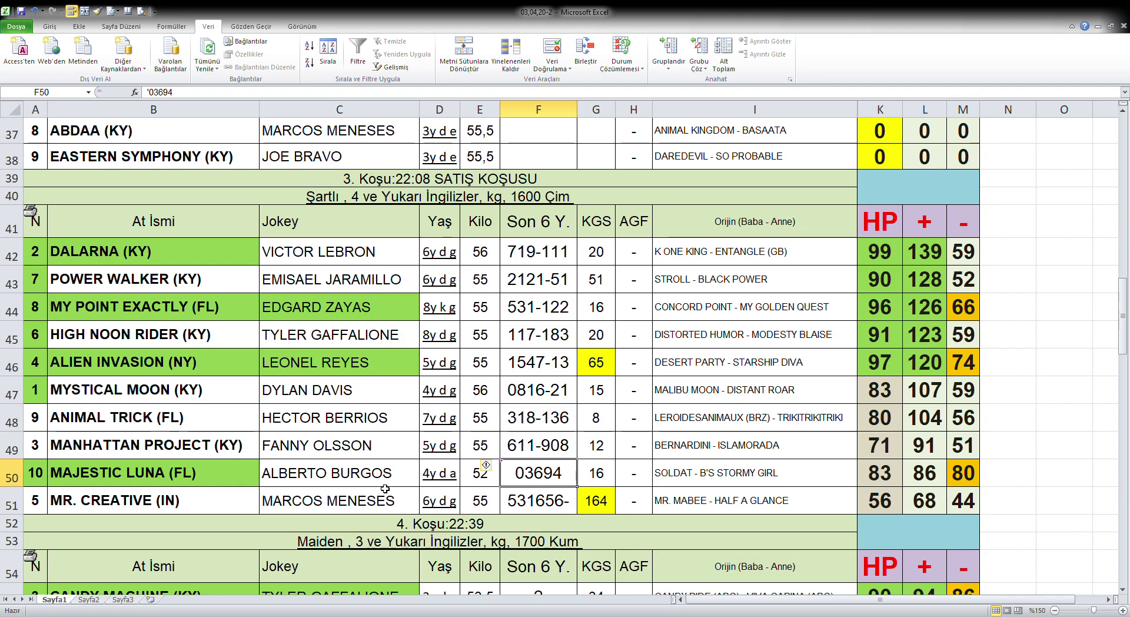
left_click(962, 472)
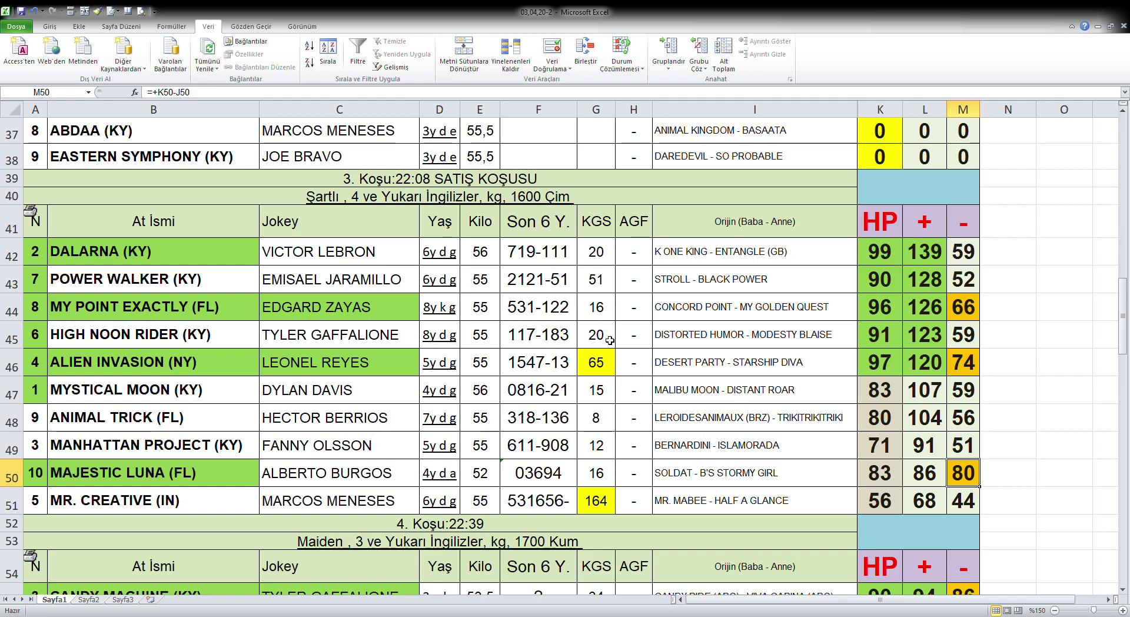
scroll(605, 354, "down", 4)
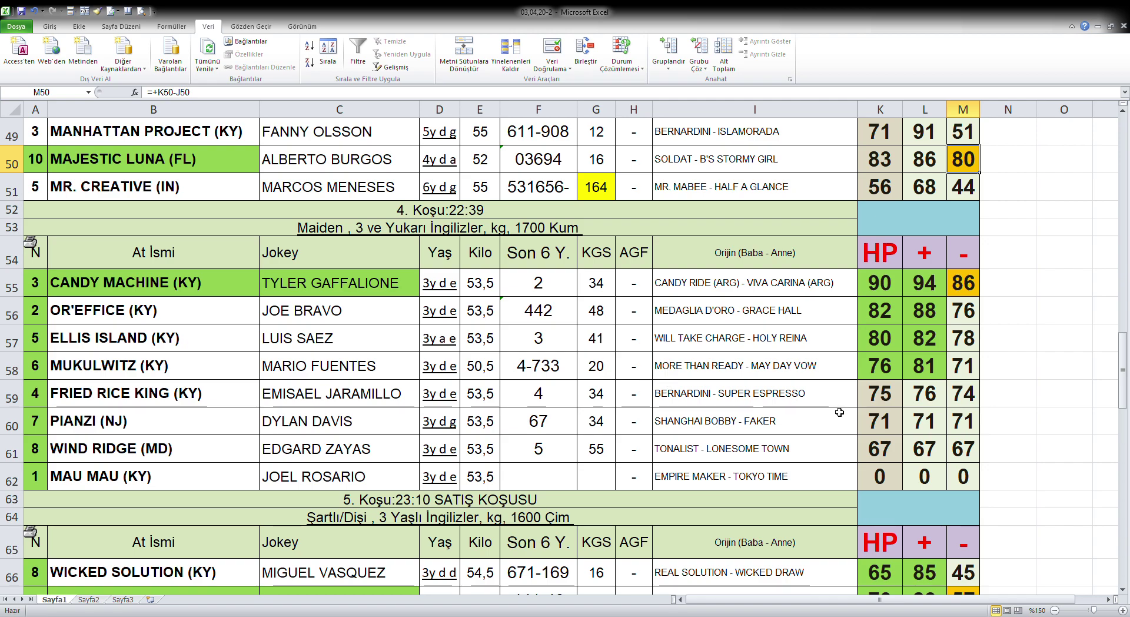
left_click(886, 287)
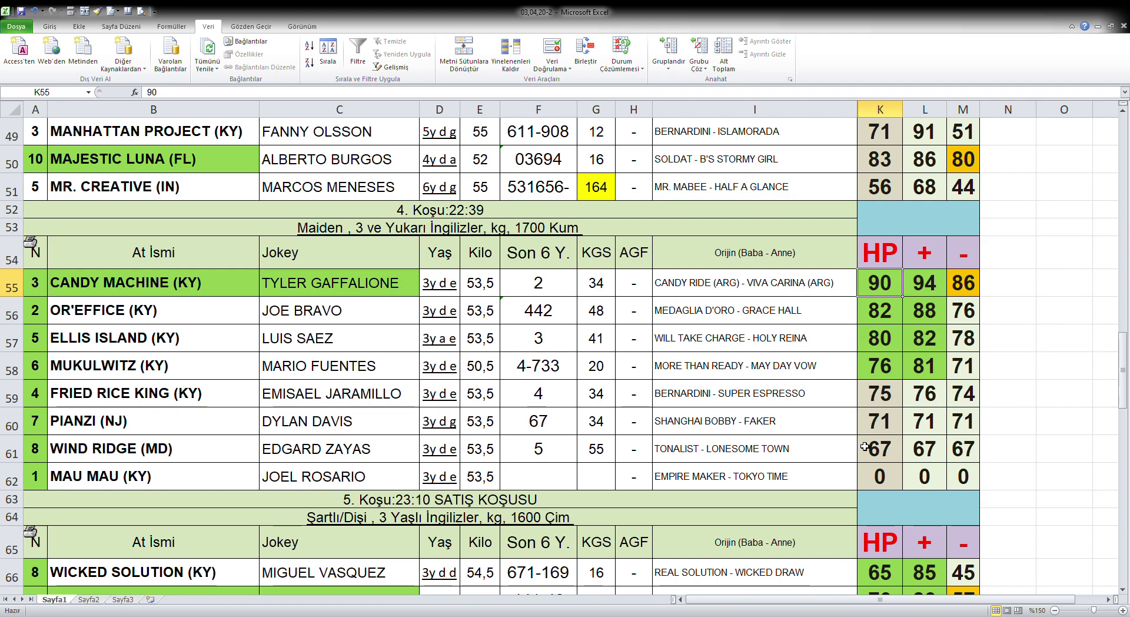
scroll(867, 447, "down", 4)
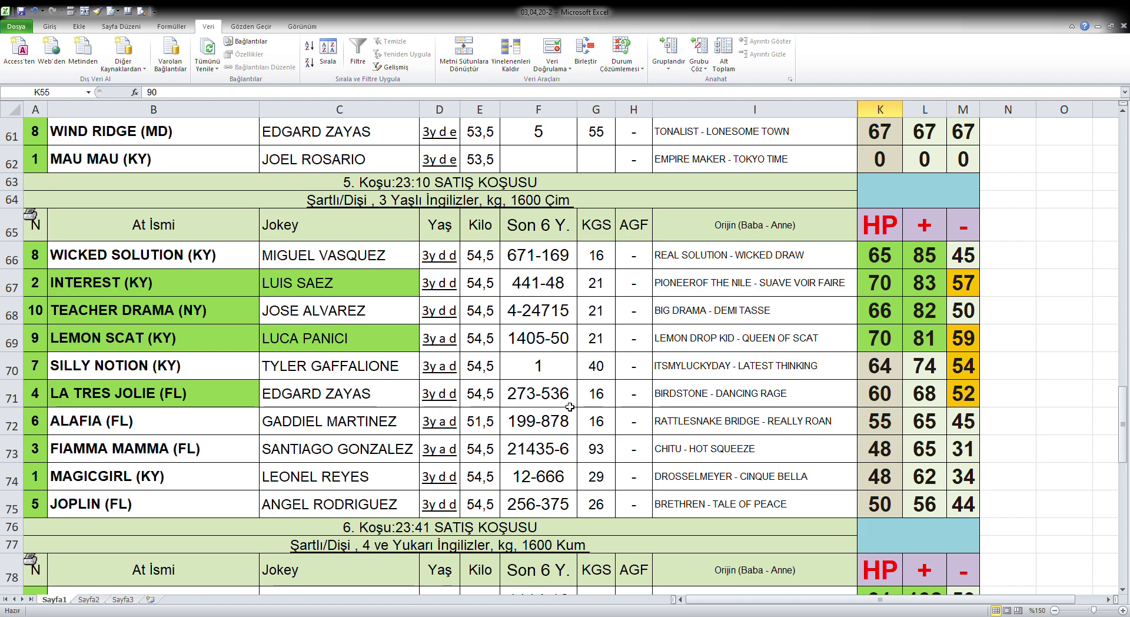
left_click(547, 372)
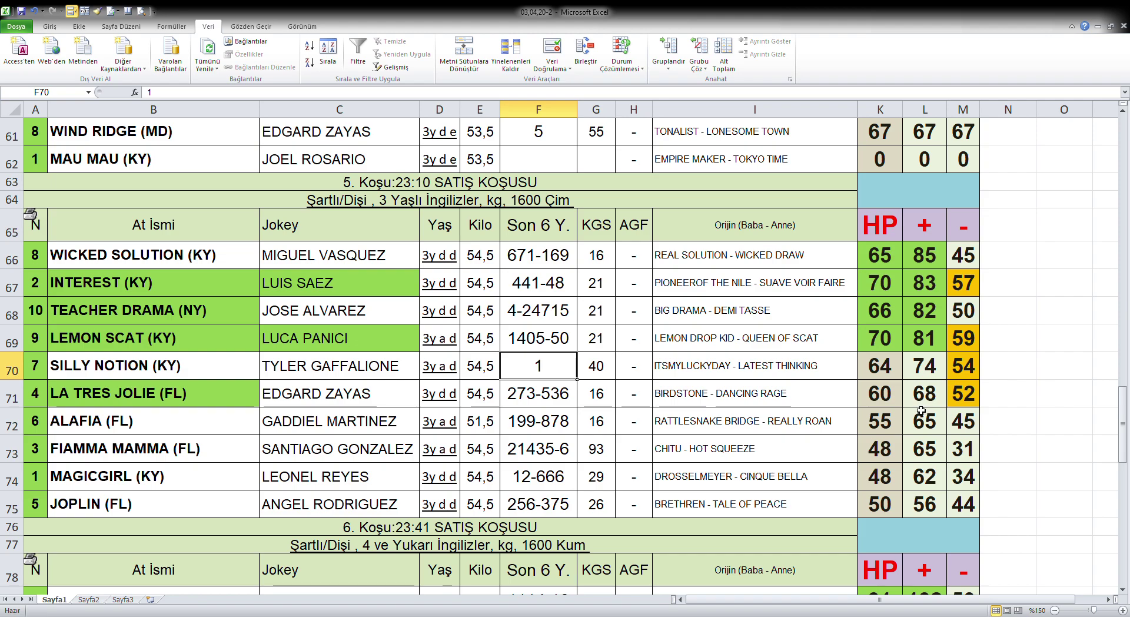
scroll(766, 437, "down", 4)
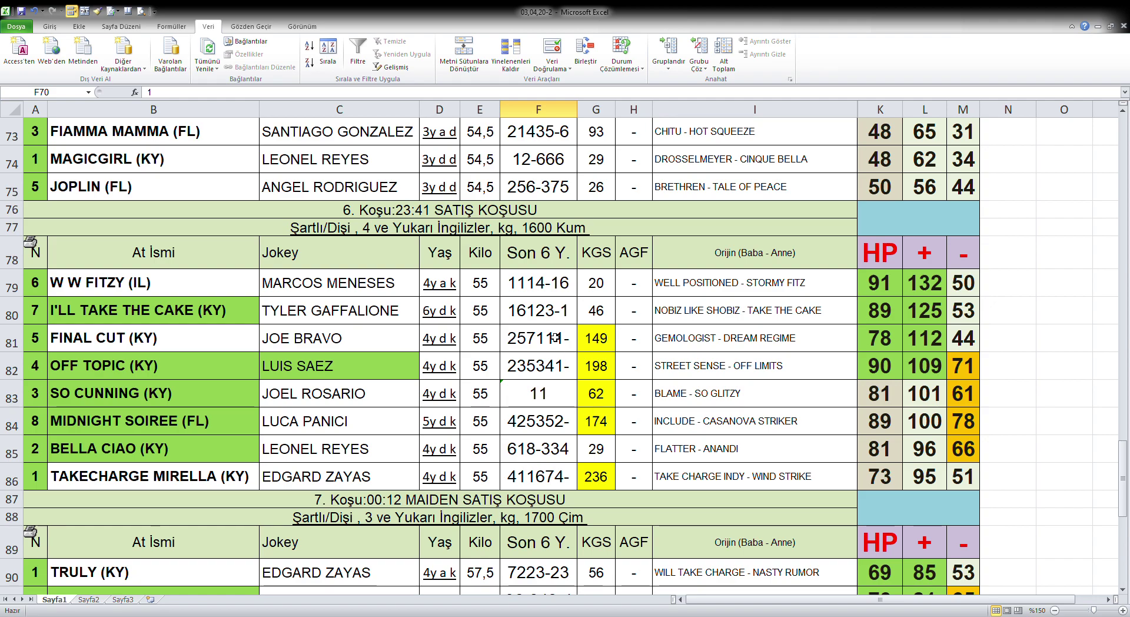
left_click(528, 288)
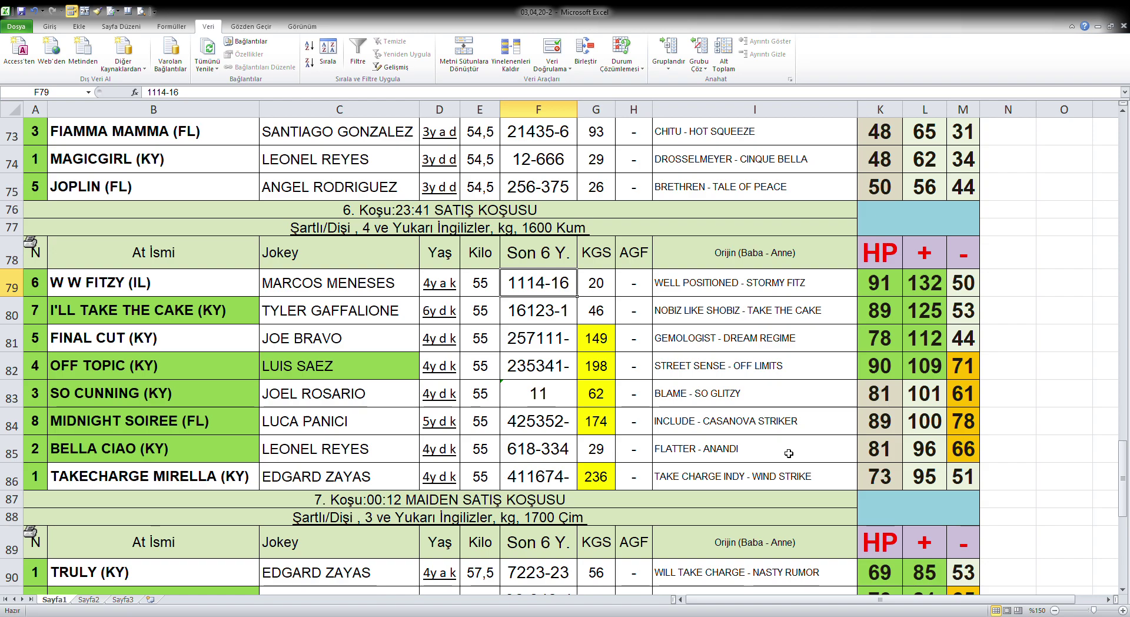
left_click(609, 425)
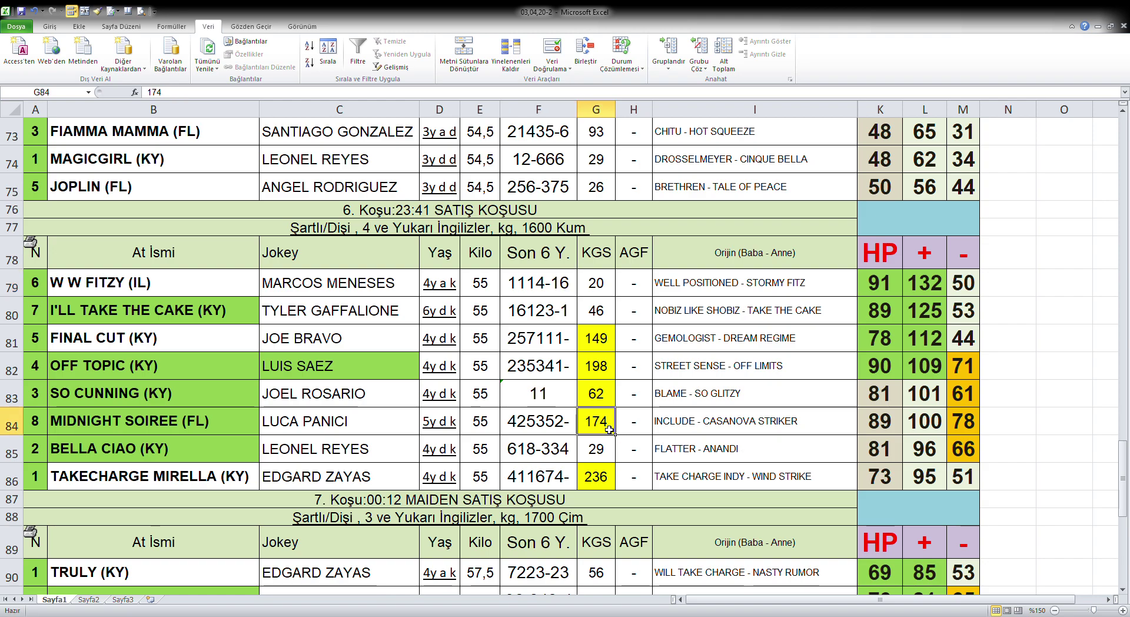
left_click(550, 429)
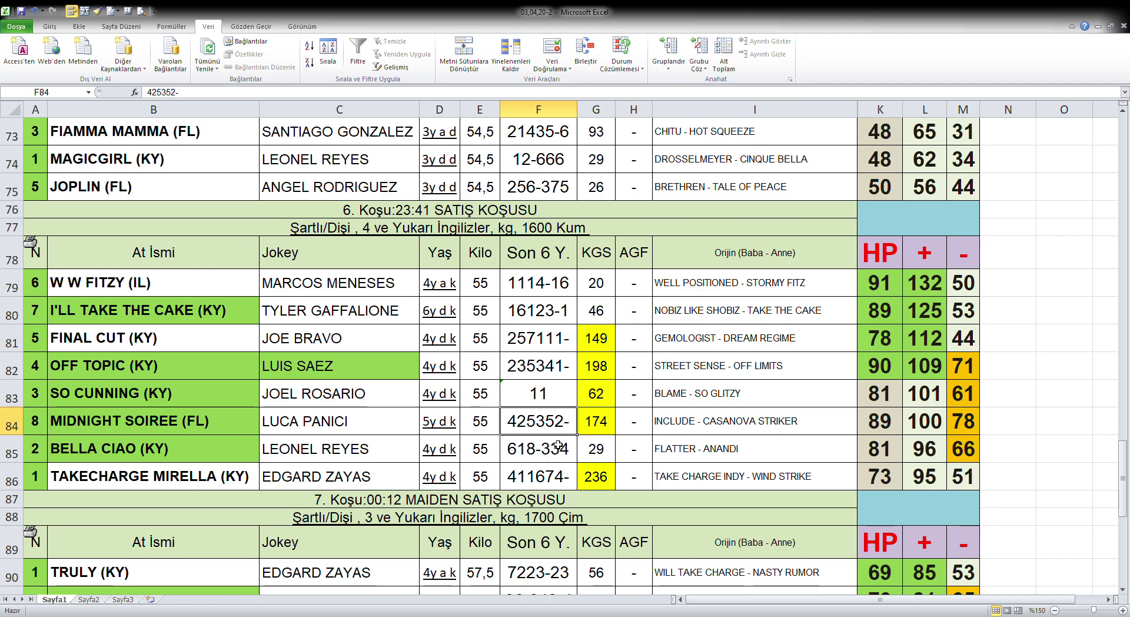
Examine SO CUNNING's recent form and ratings in race 6 against W W FITZY's plus and minus ratings, plus MIDNIGHT SOIREE's KGS
left_click(604, 430)
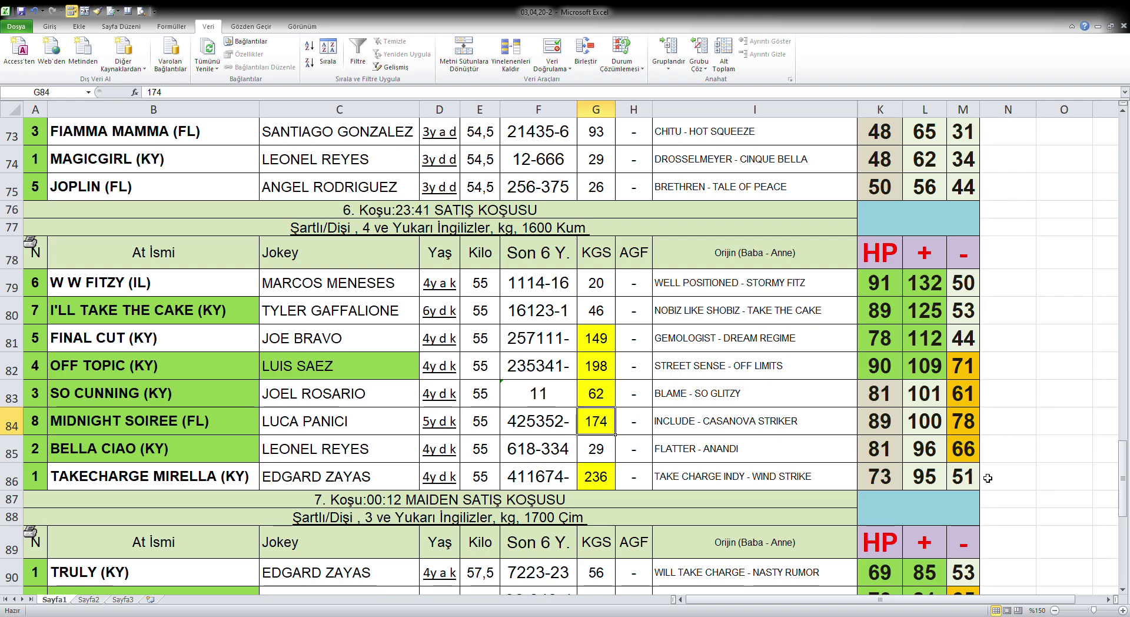
left_click(542, 398)
left_click(888, 399)
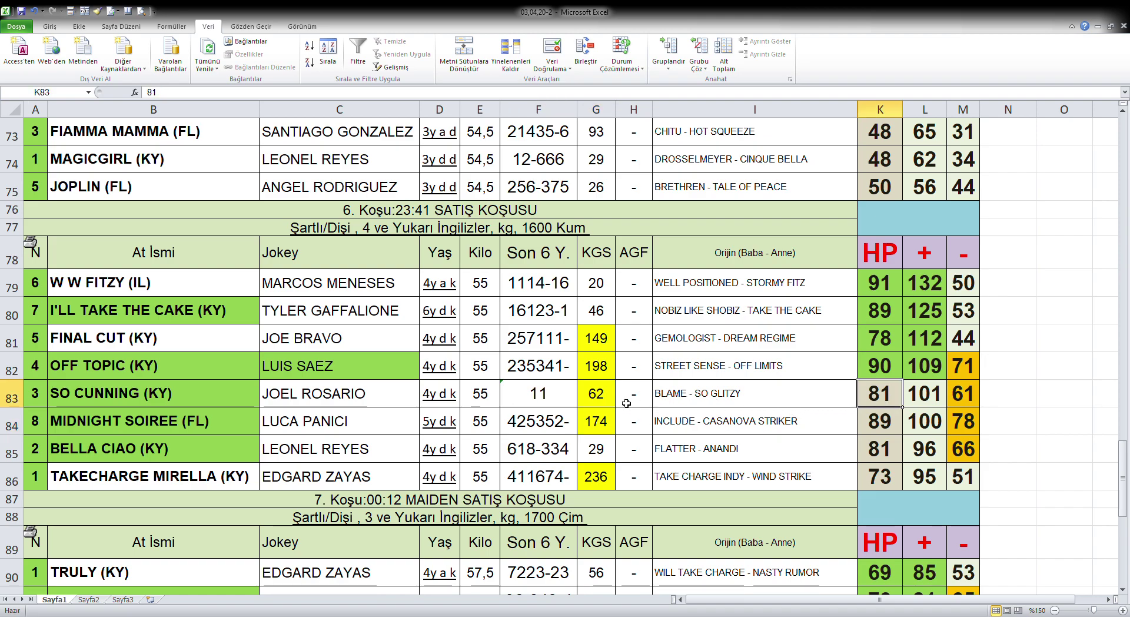
left_click(552, 400)
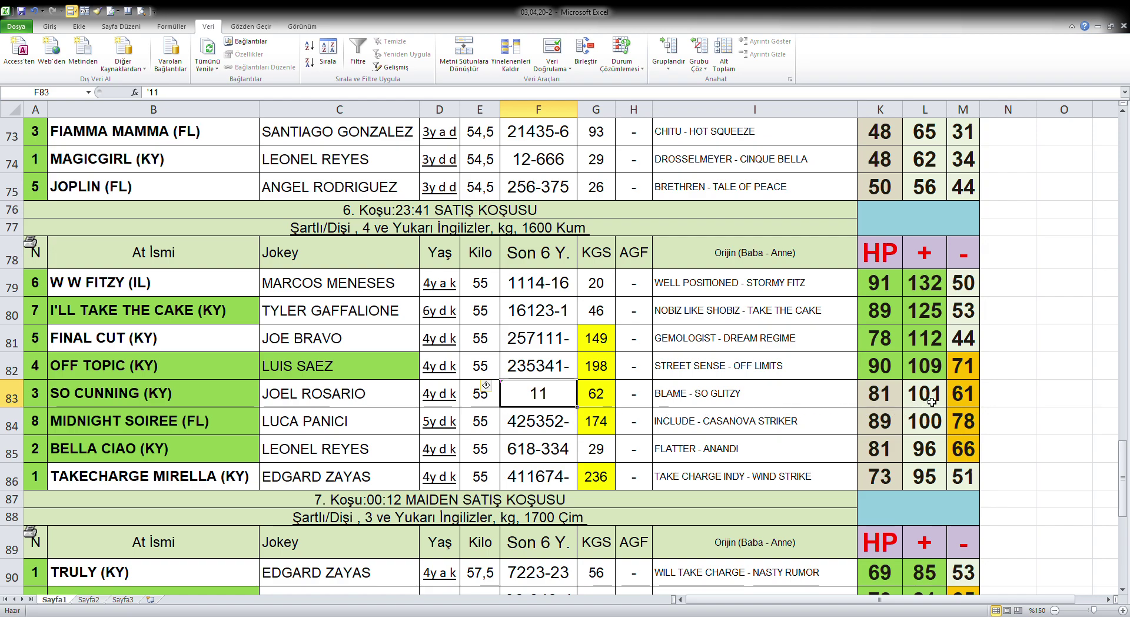
left_click(936, 289)
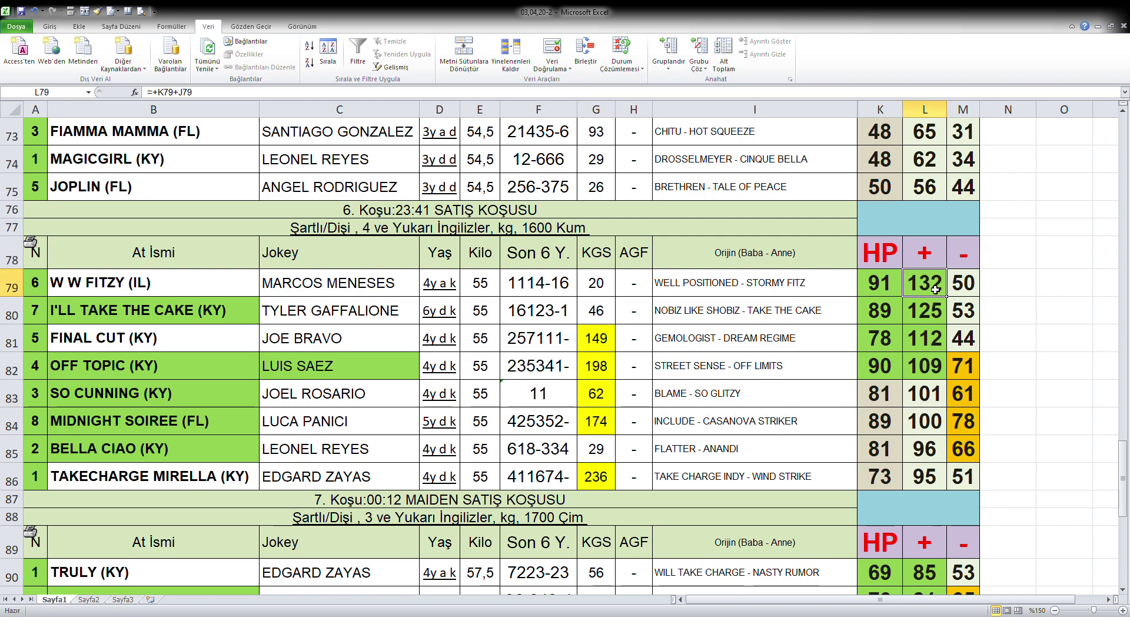
left_click(963, 400)
left_click(972, 288)
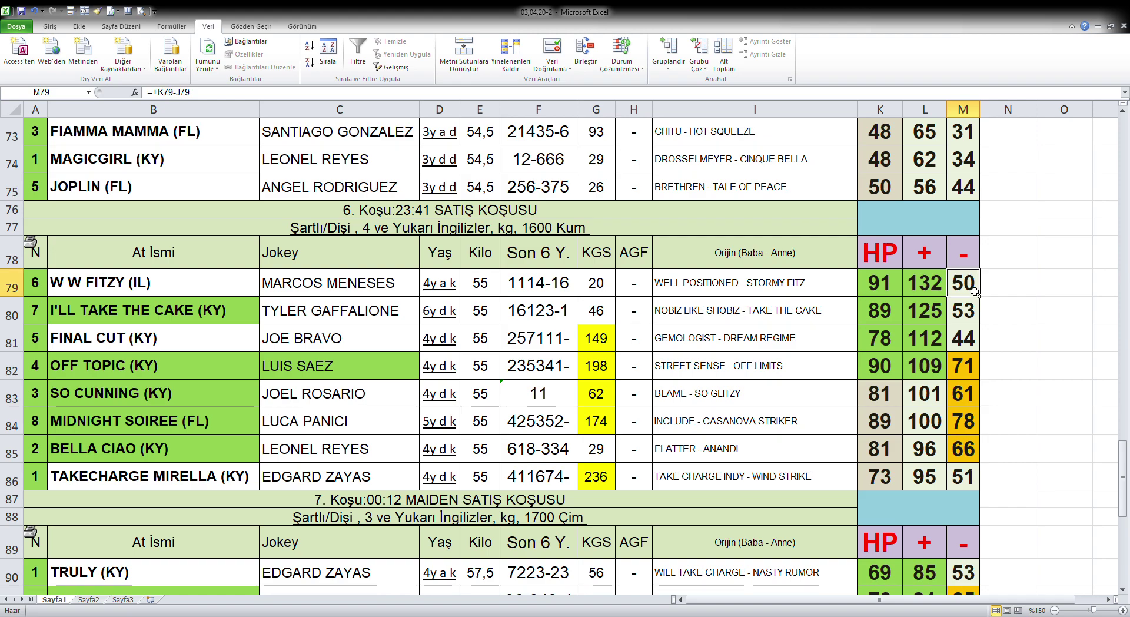
left_click(544, 404)
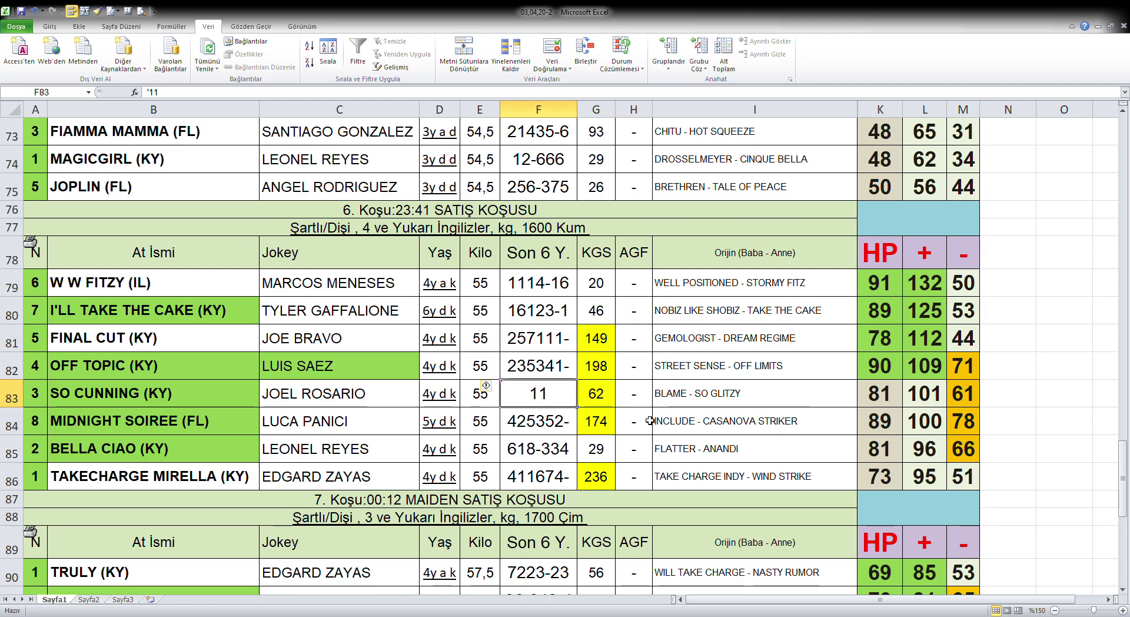
Compare the KGS values of FINAL CUT through BELLA CIAO in race 6, plus MIDNIGHT SOIREE's minus rating and BELLA CIAO's form
left_click(596, 367)
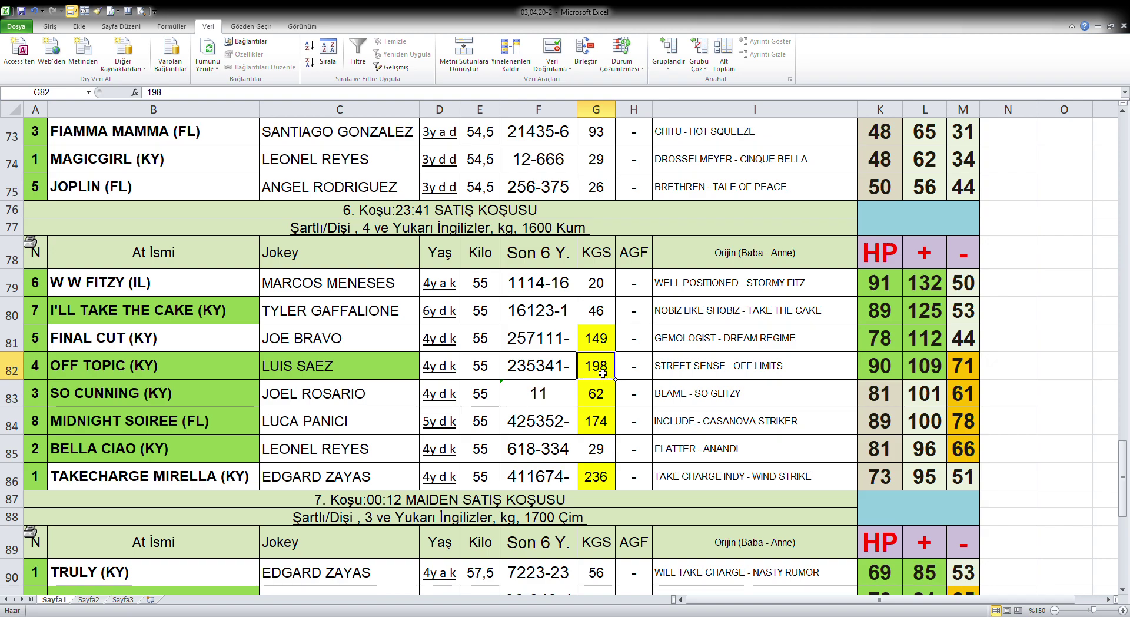
left_click(971, 432)
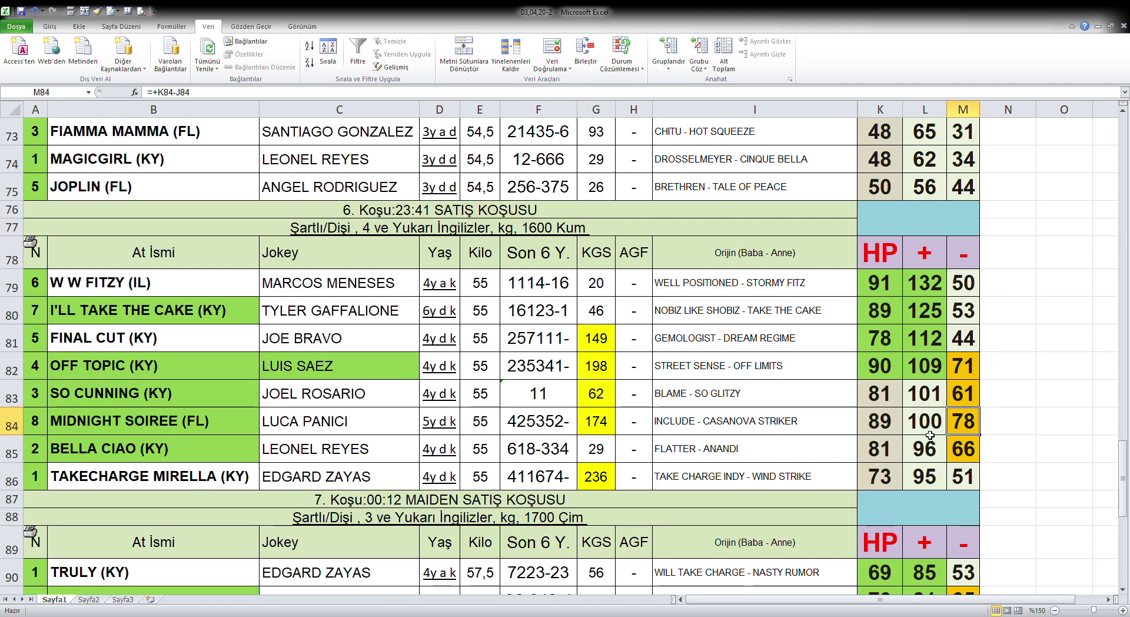
left_click(599, 426)
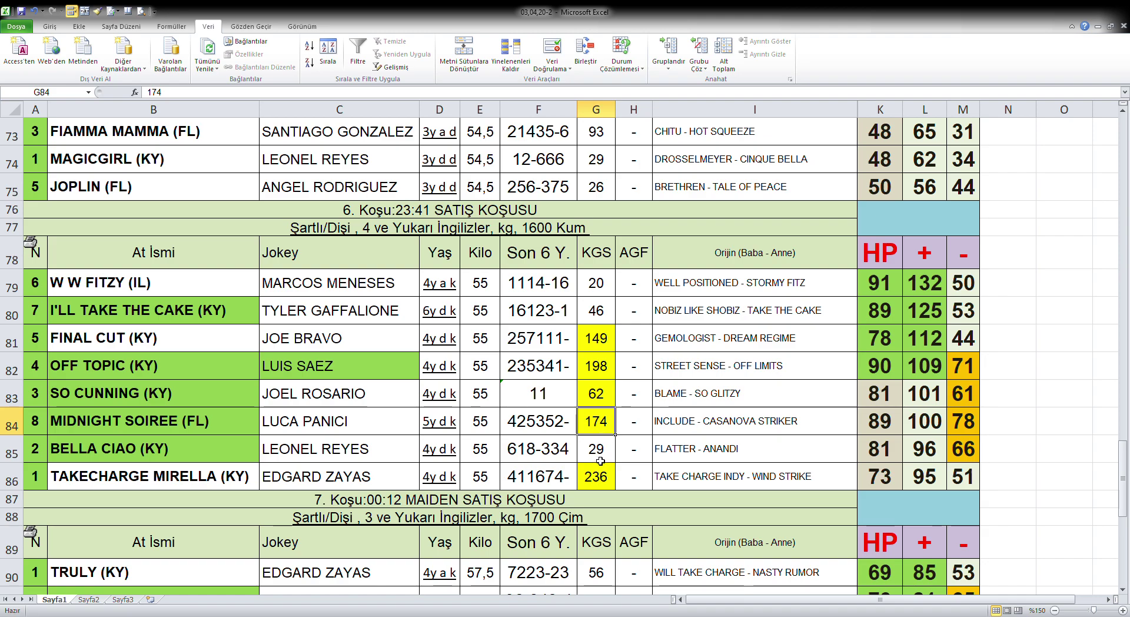
left_click(566, 451)
left_click_drag(603, 347, 598, 403)
left_click(596, 450)
left_click(568, 457)
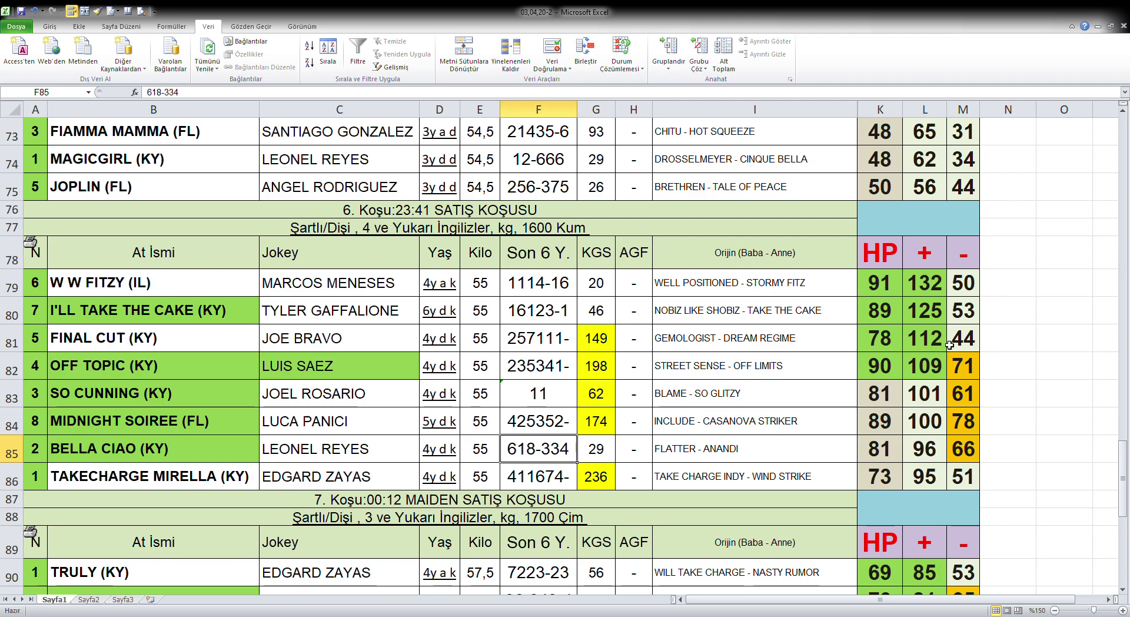
Check I'LL TAKE THE CAKE's minus rating and form, the KGS of FINAL CUT through MIDNIGHT SOIREE, and TAKECHARGE MIRELLA's minus rating
left_click(965, 318)
left_click(566, 317)
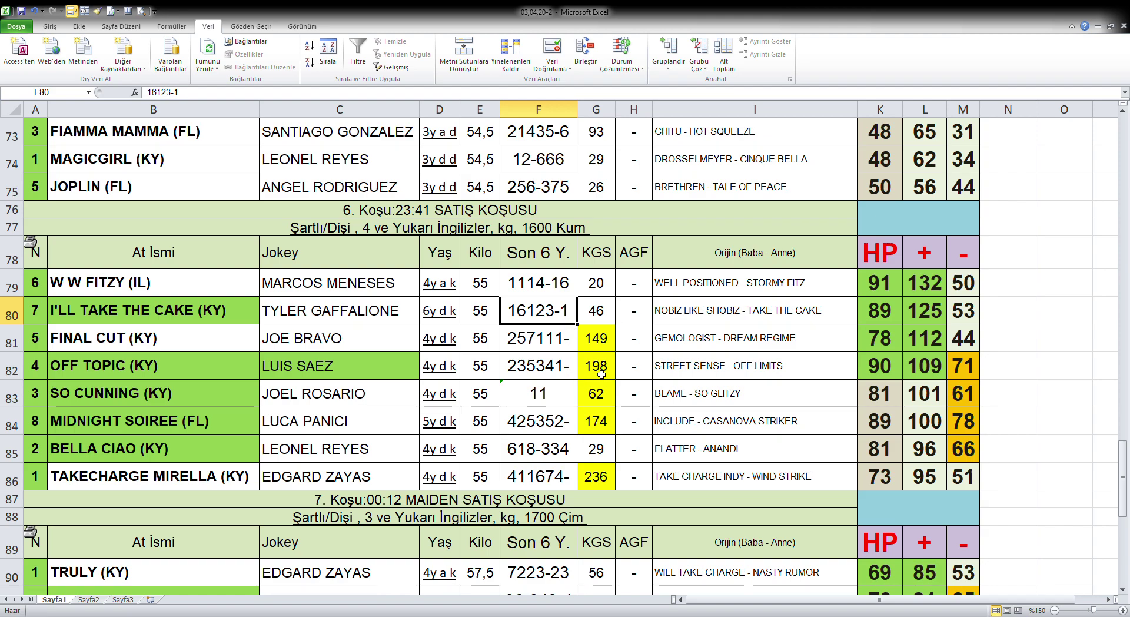
left_click_drag(602, 348, 602, 421)
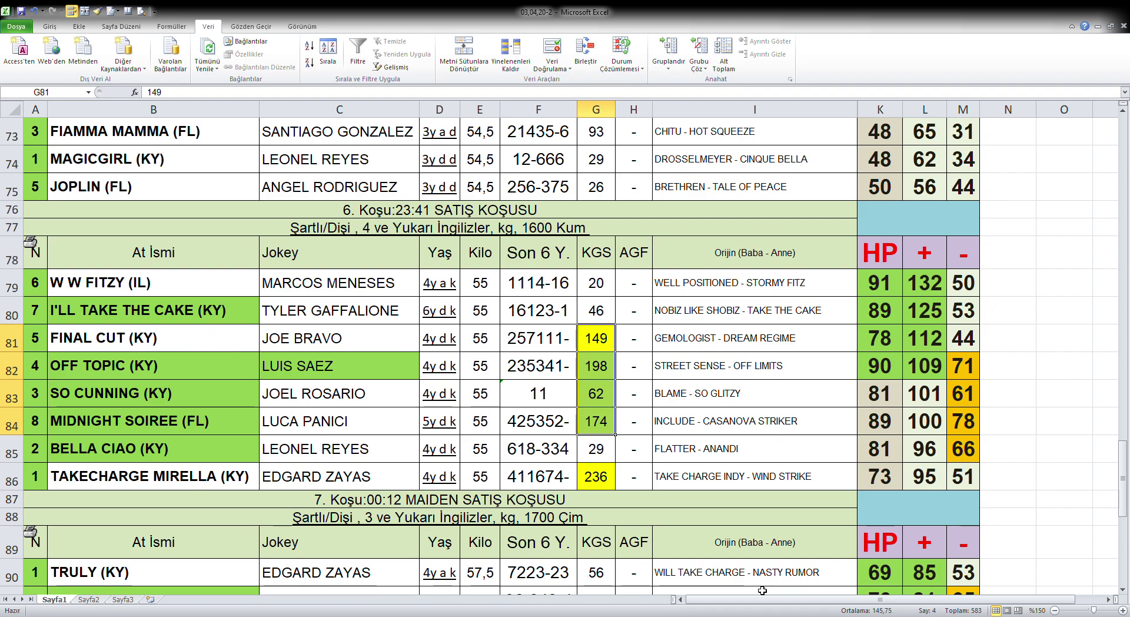
left_click(974, 483)
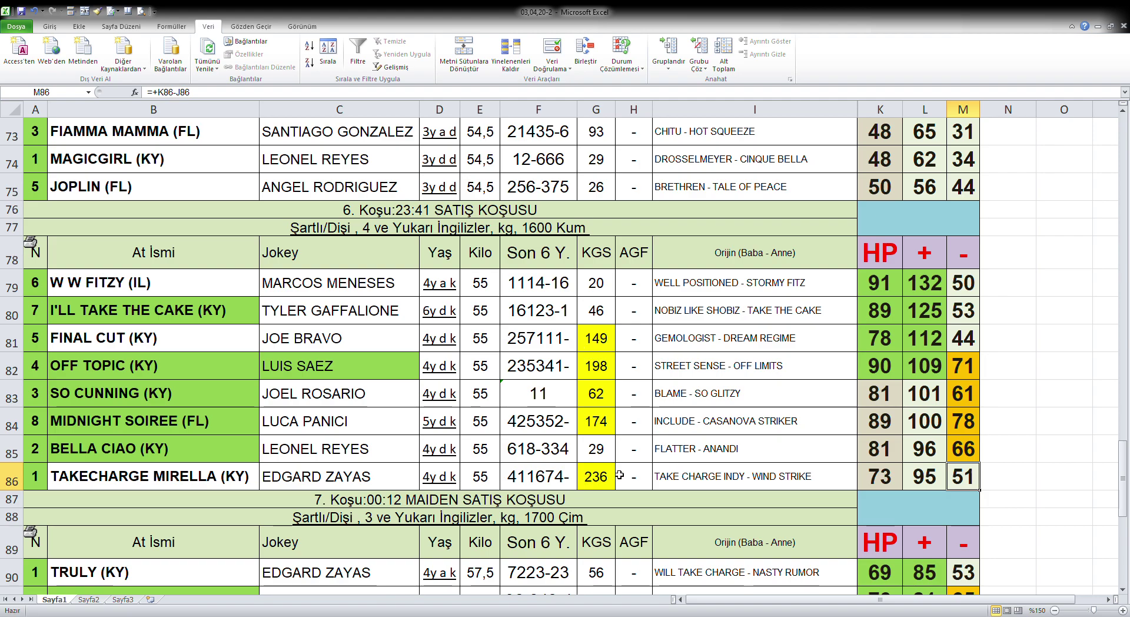
Review the race 7 runners and examine TAPIT TO RIDE's recent form and minus rating
scroll(621, 473, "down", 5)
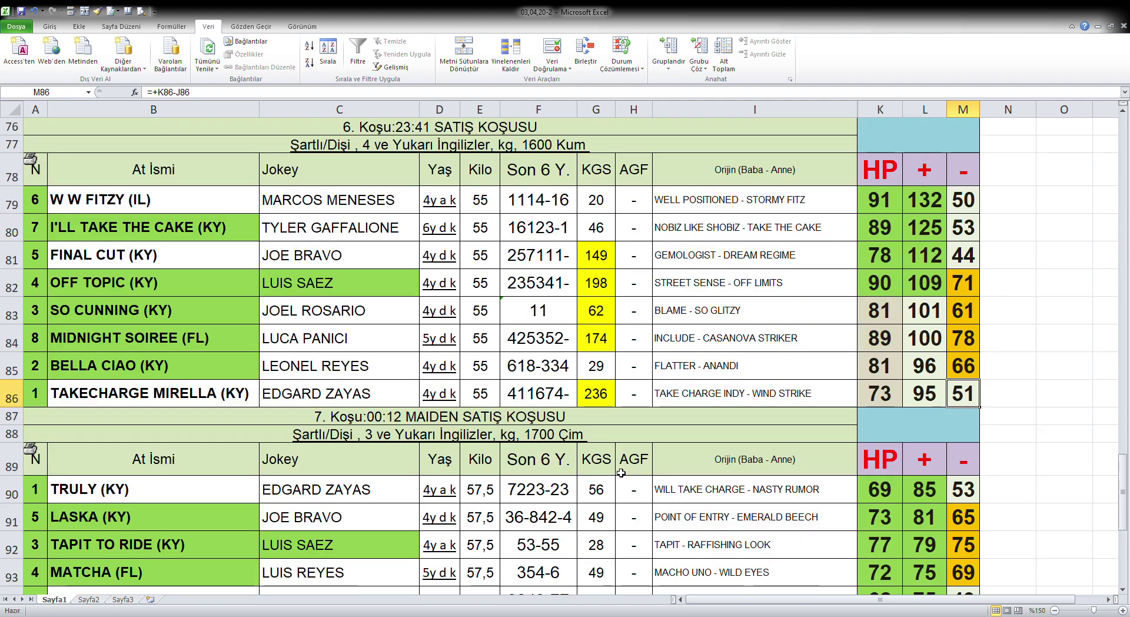
scroll(622, 474, "up", 1)
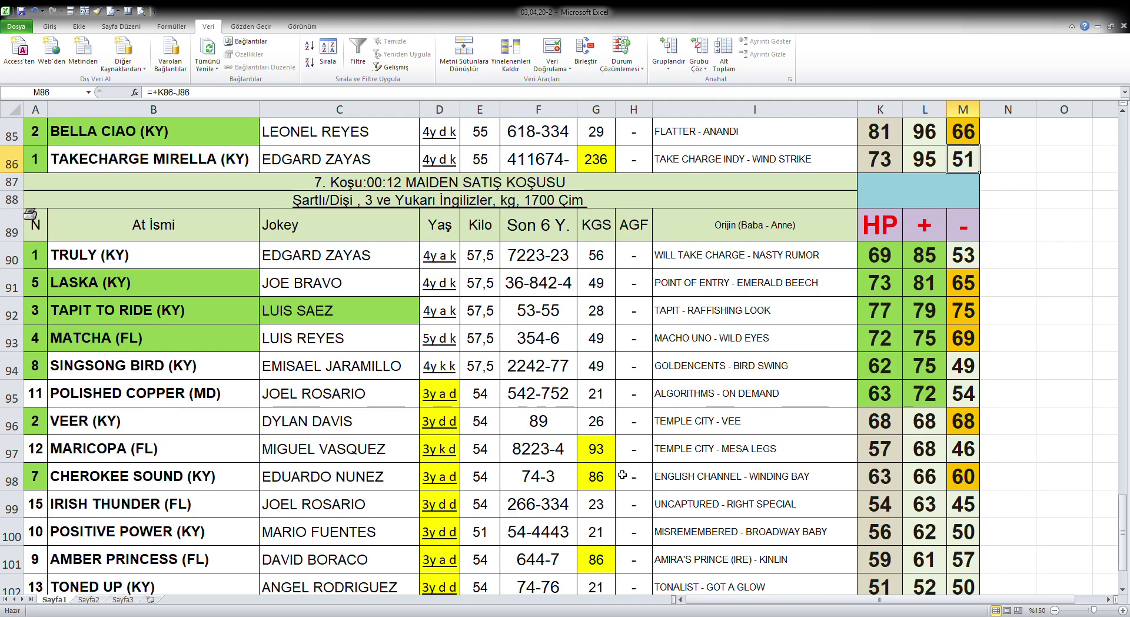
scroll(622, 474, "down", 1)
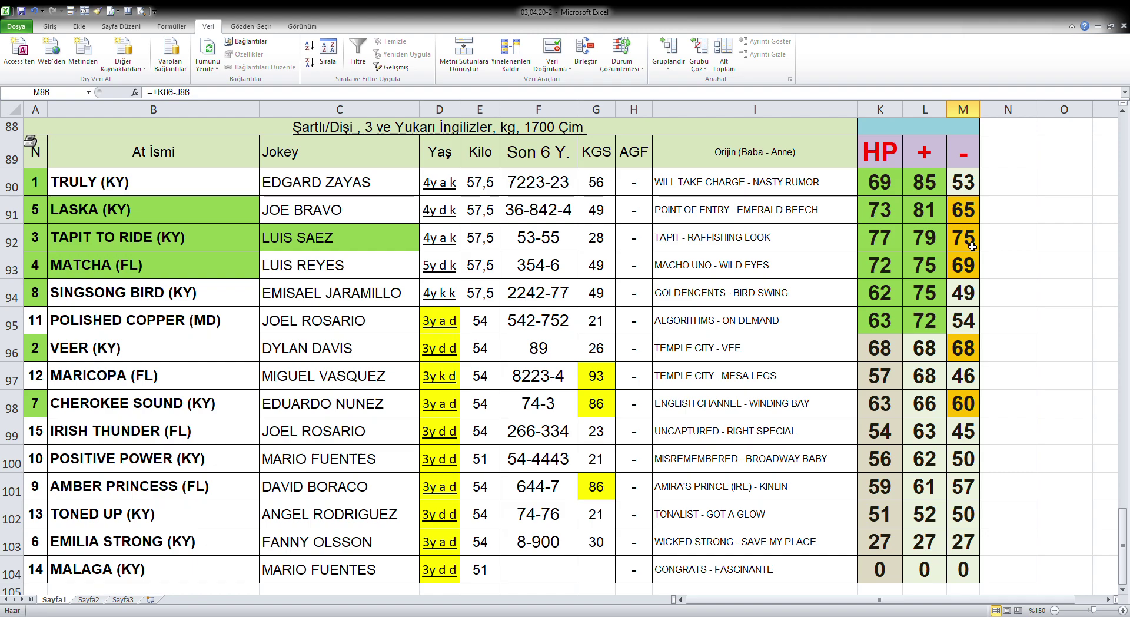
left_click(558, 249)
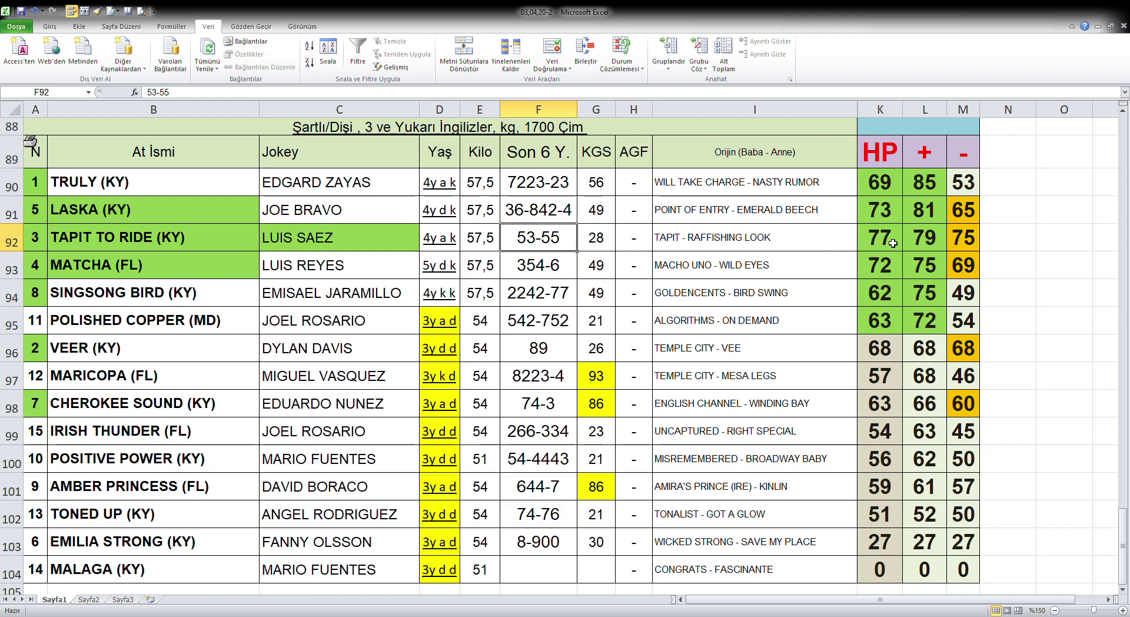
left_click(975, 245)
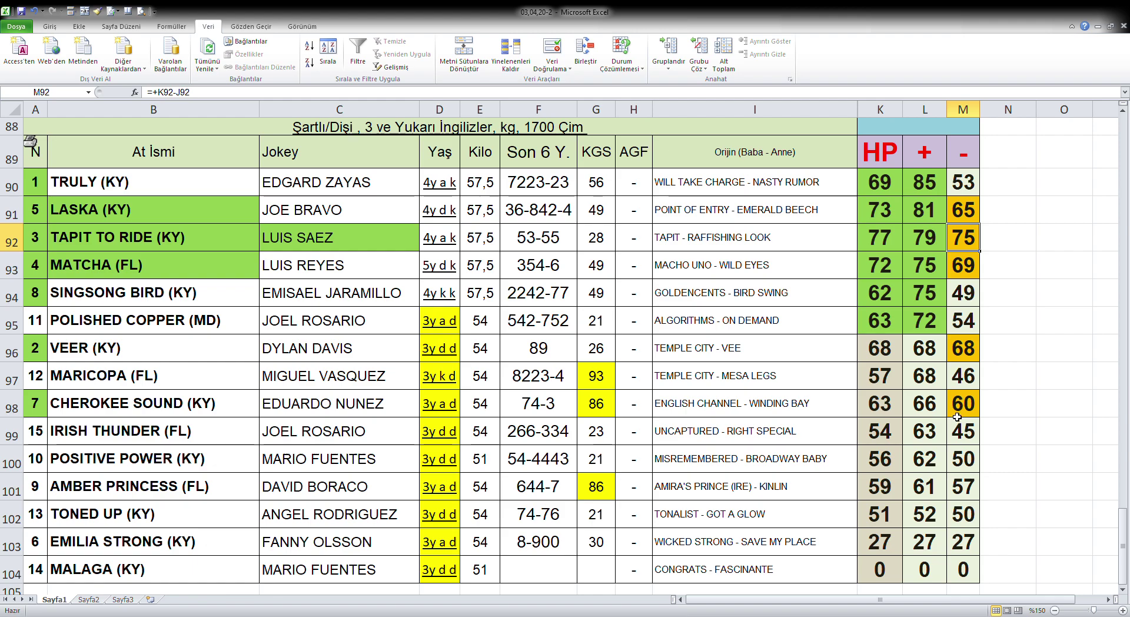
Examine VEER's recent form, CHEROKEE SOUND's KGS, and the minus ratings of SINGSONG BIRD, VEER and CHEROKEE SOUND in race 7
left_click(552, 354)
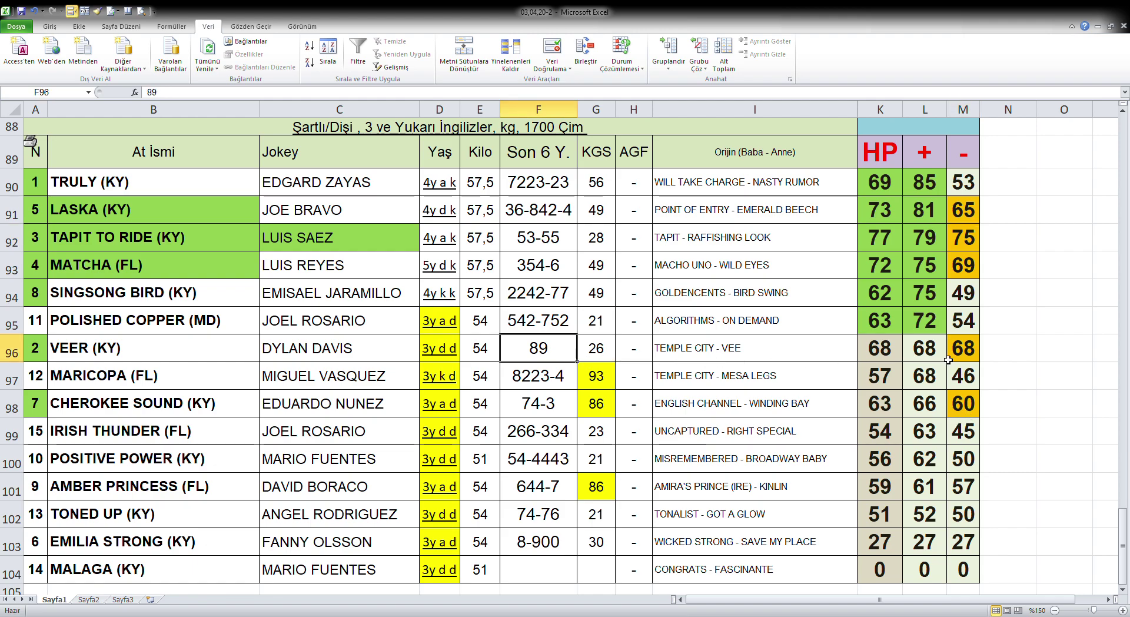
left_click(593, 411)
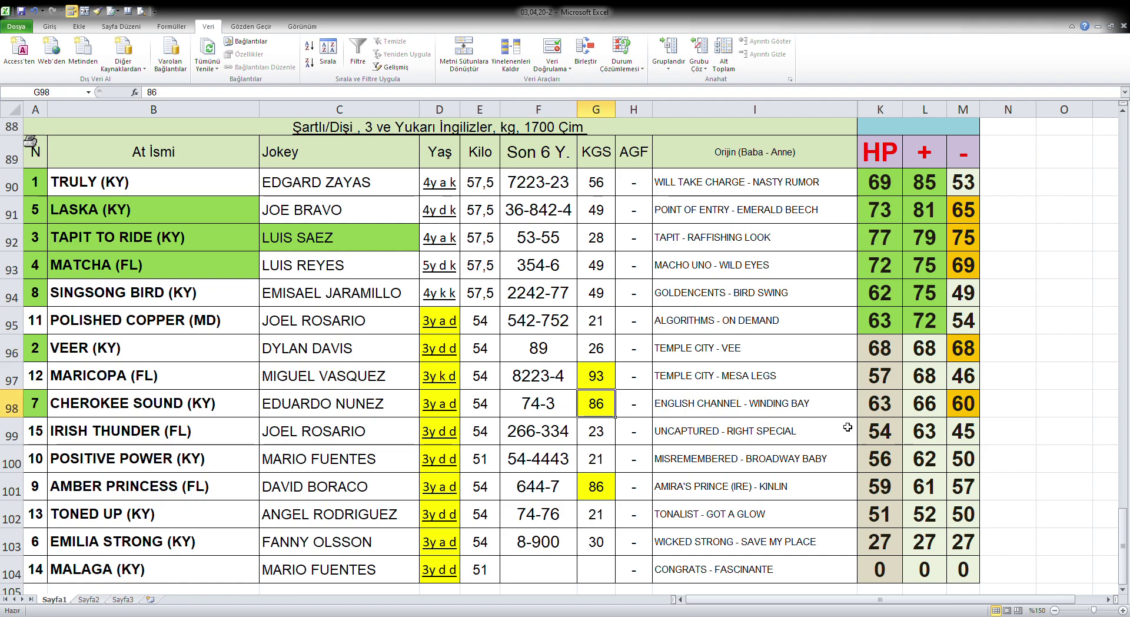
left_click(961, 410)
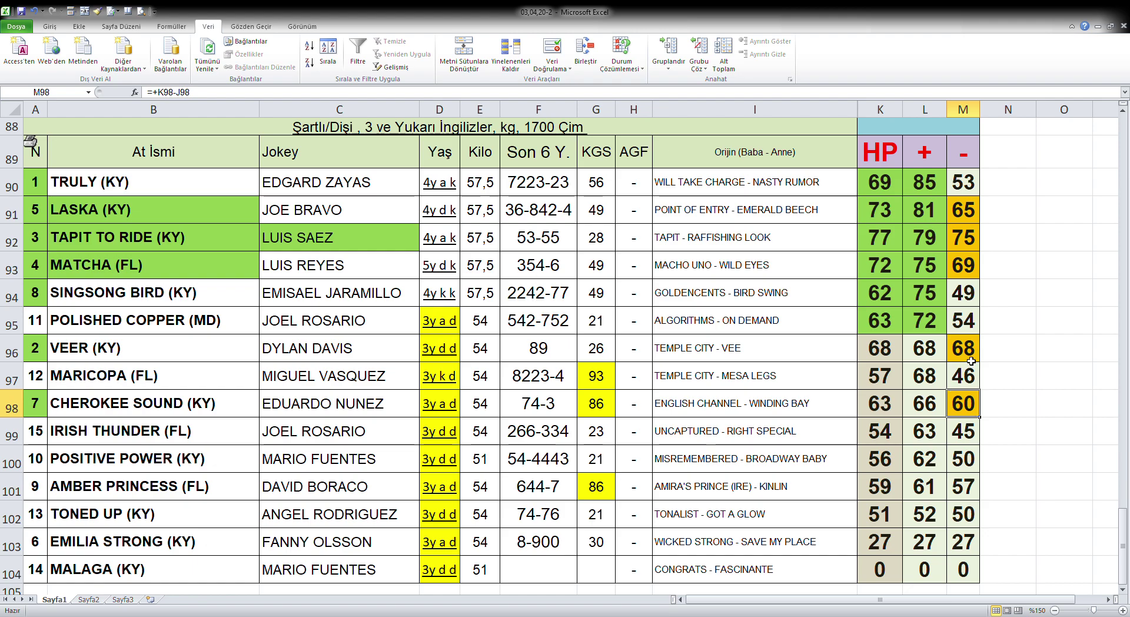
left_click(971, 300)
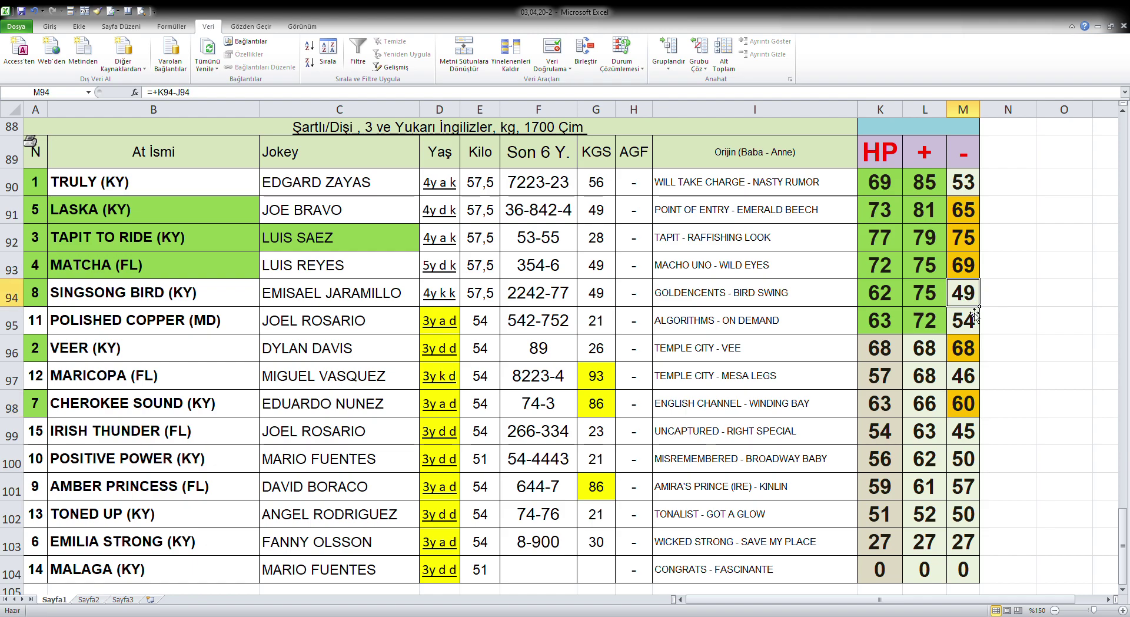
left_click(967, 359)
left_click(962, 403)
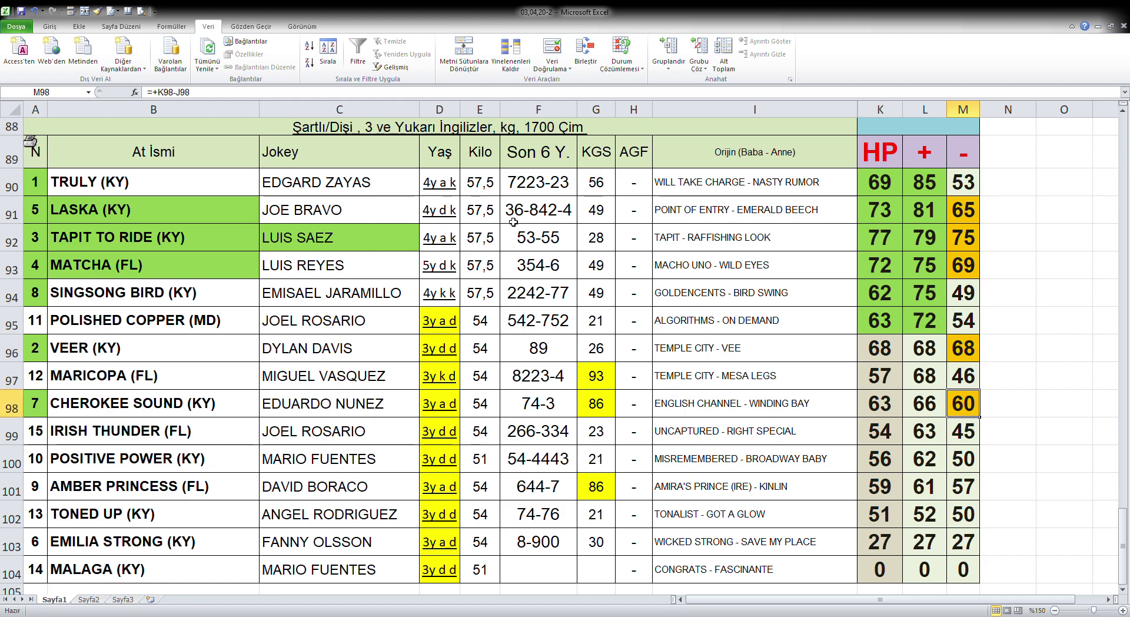